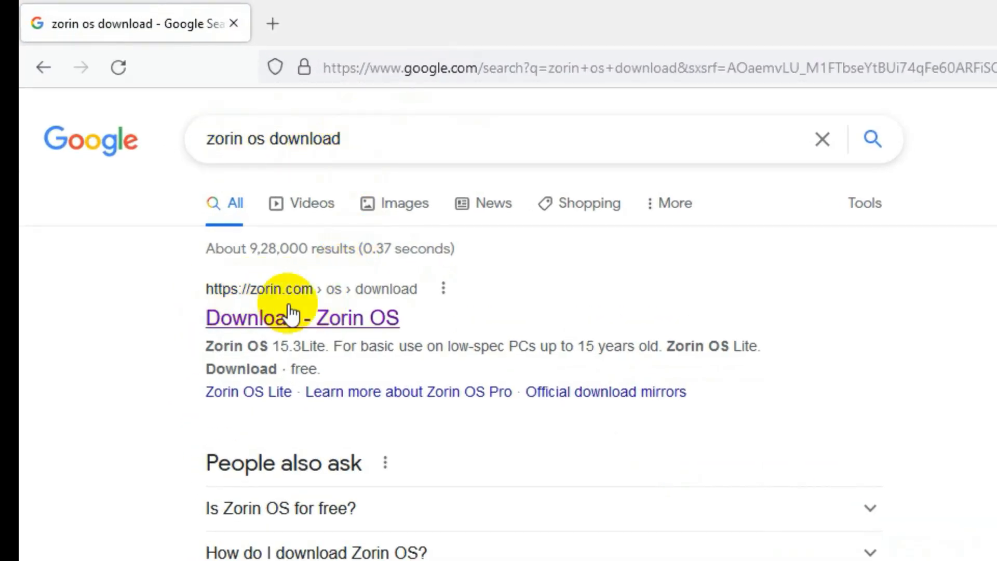
Open the Zorin OS download page and highlight the Pro edition and its desktop layouts.
click(229, 322)
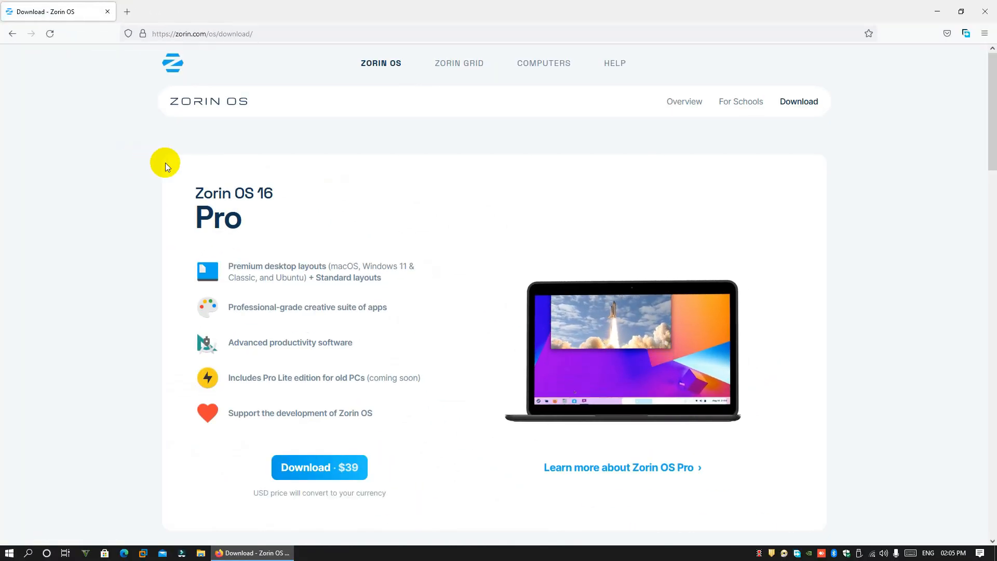
drag(195, 192, 283, 198)
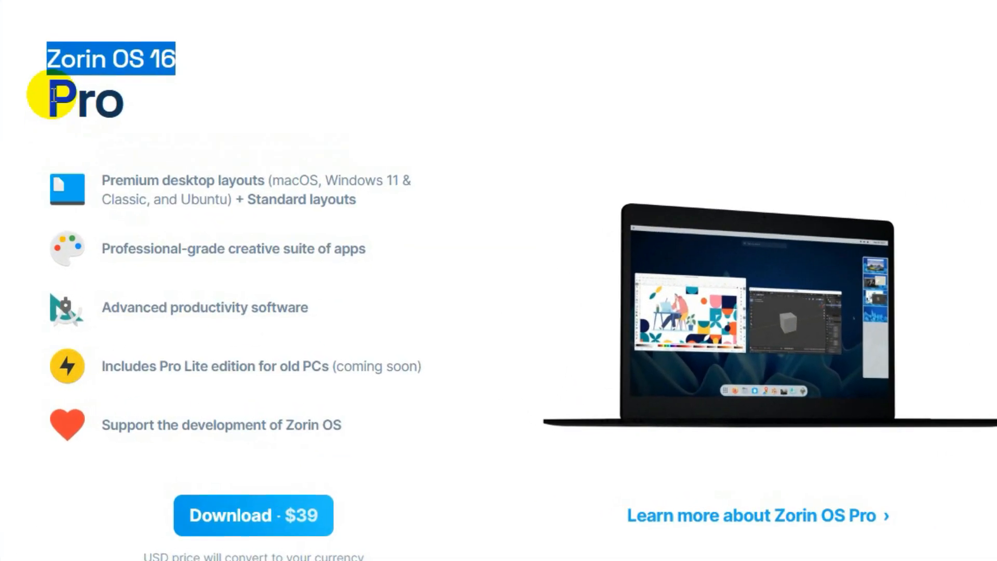
drag(46, 93, 155, 112)
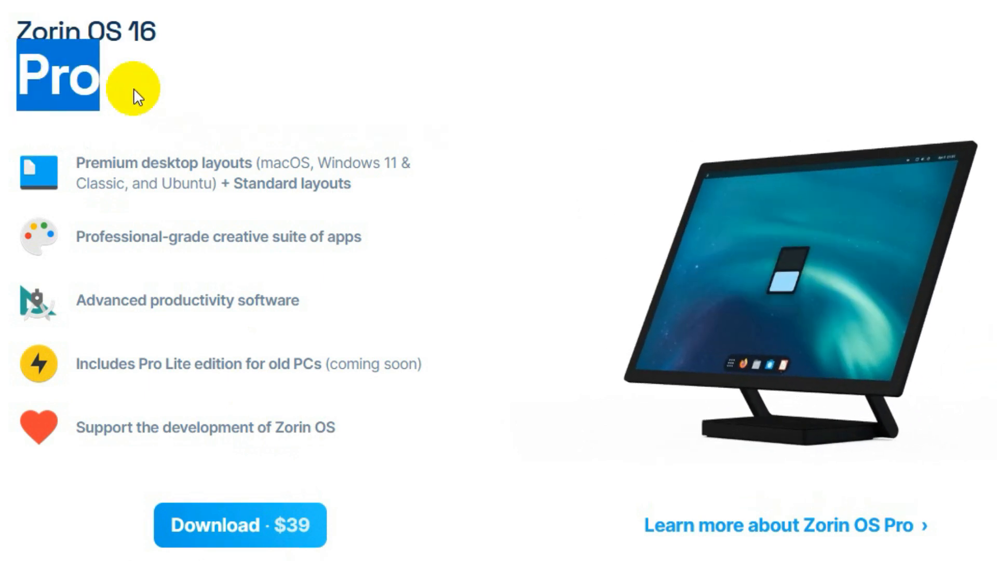
drag(322, 162, 409, 163)
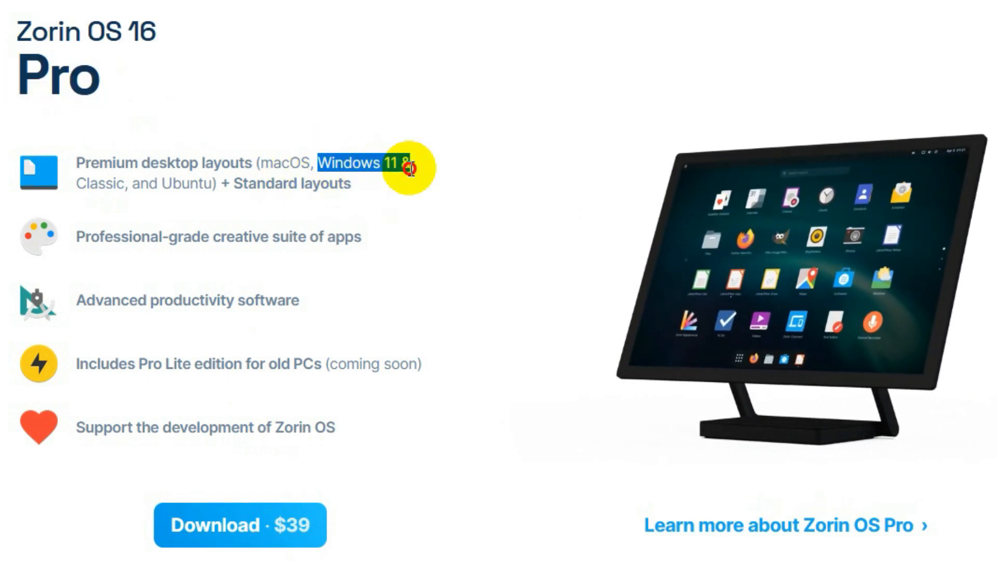
drag(261, 163, 304, 161)
drag(87, 184, 353, 191)
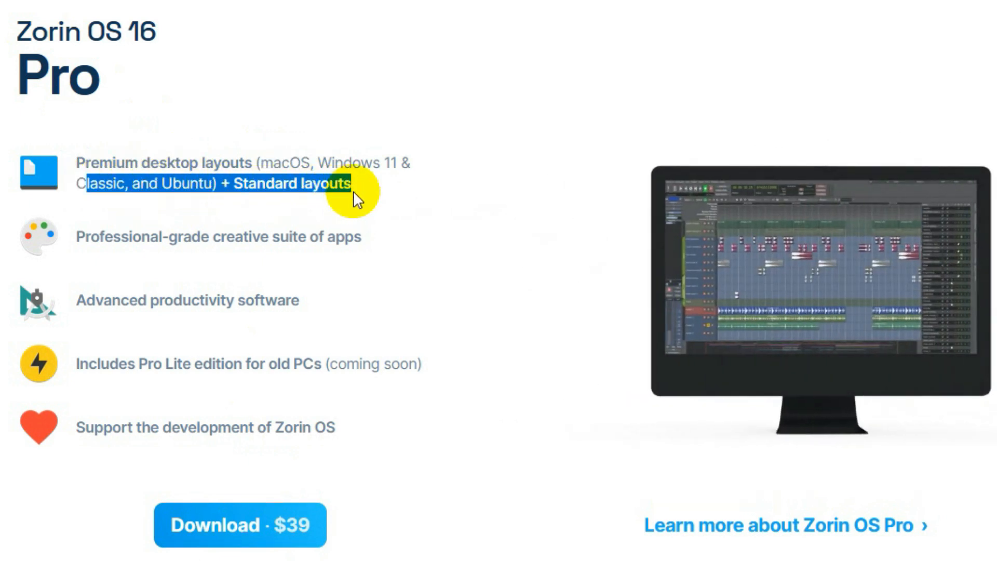
Scroll to the free editions, highlight Zorin OS 16 Core and try its free download.
scroll(363, 220, down, 5)
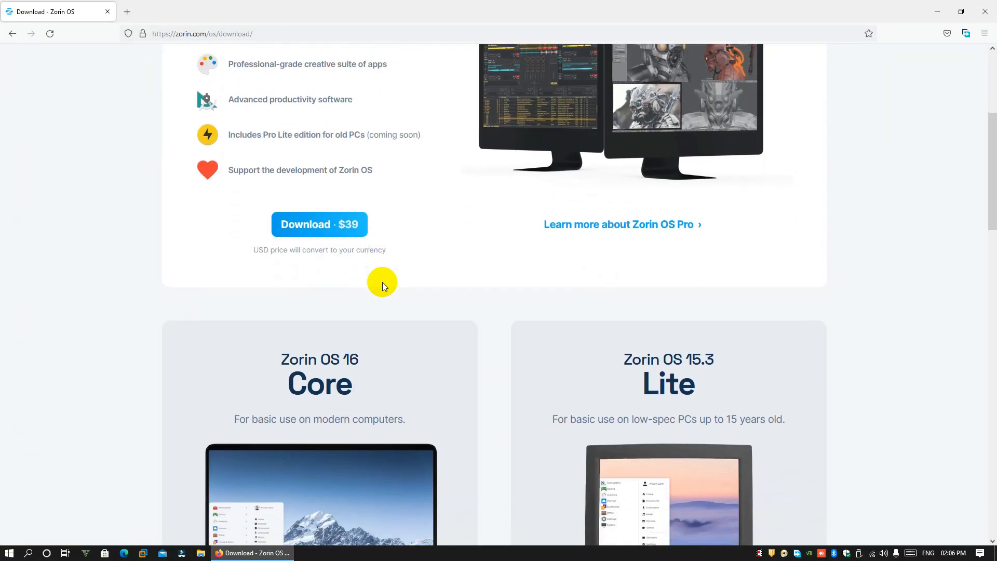
scroll(382, 282, down, 4)
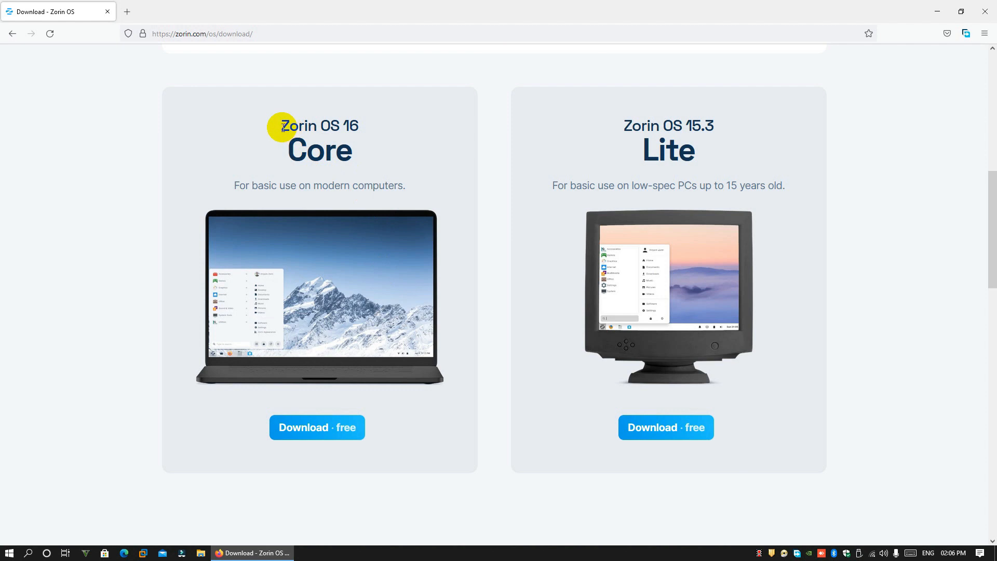
drag(283, 128, 383, 163)
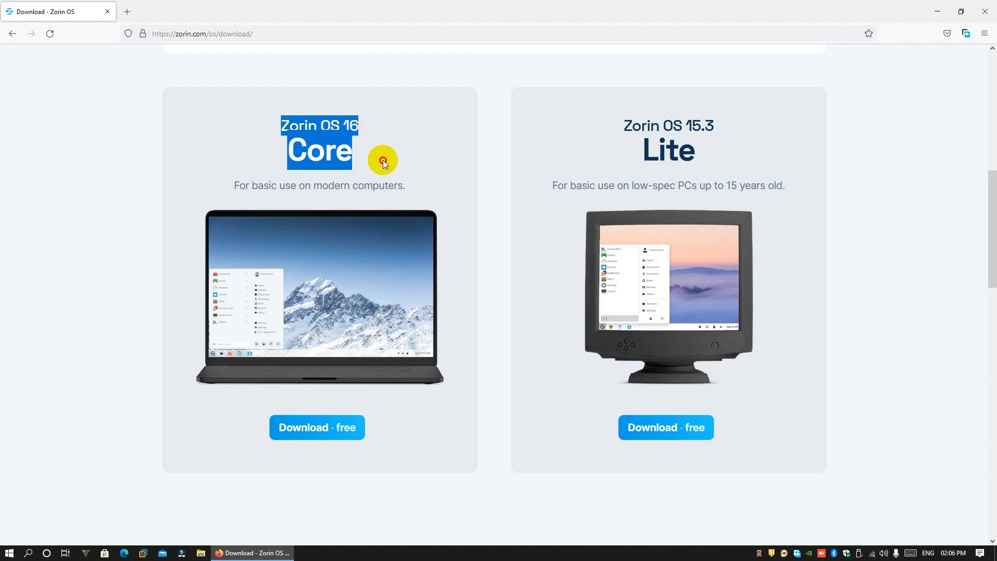
click(295, 429)
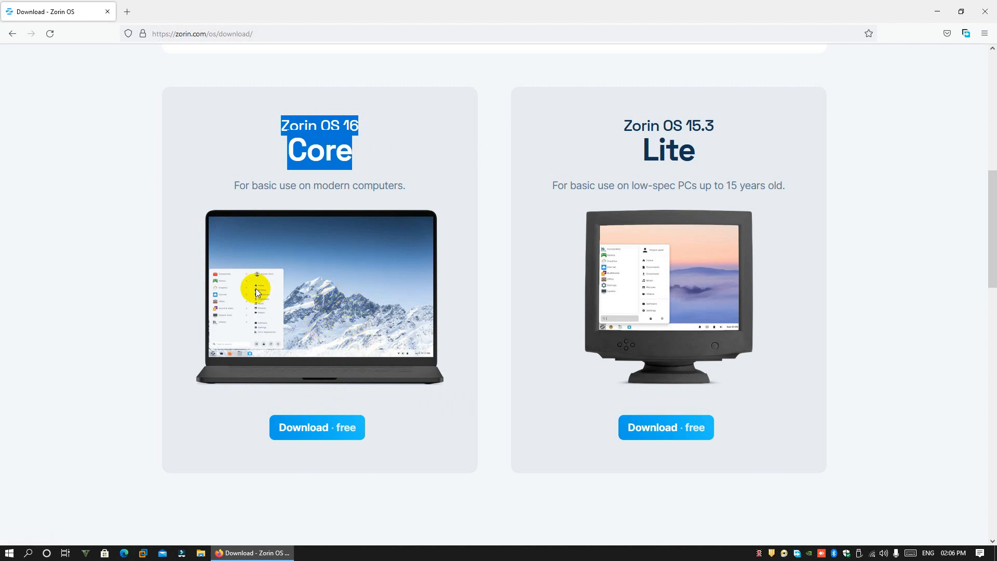
click(339, 434)
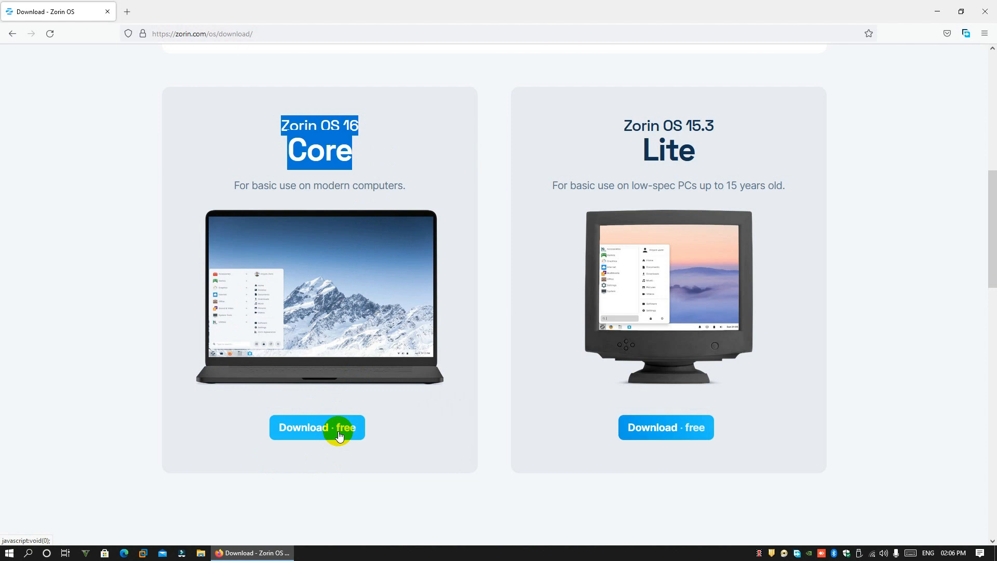
Highlight the Lite edition, then start the free Core download, skipping the newsletter signup.
click(644, 153)
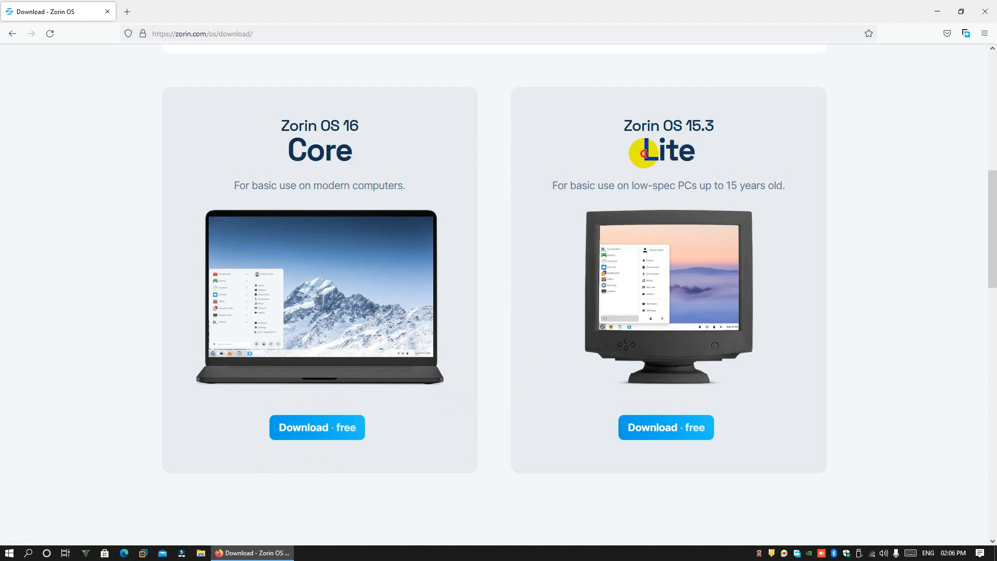
drag(644, 154, 690, 155)
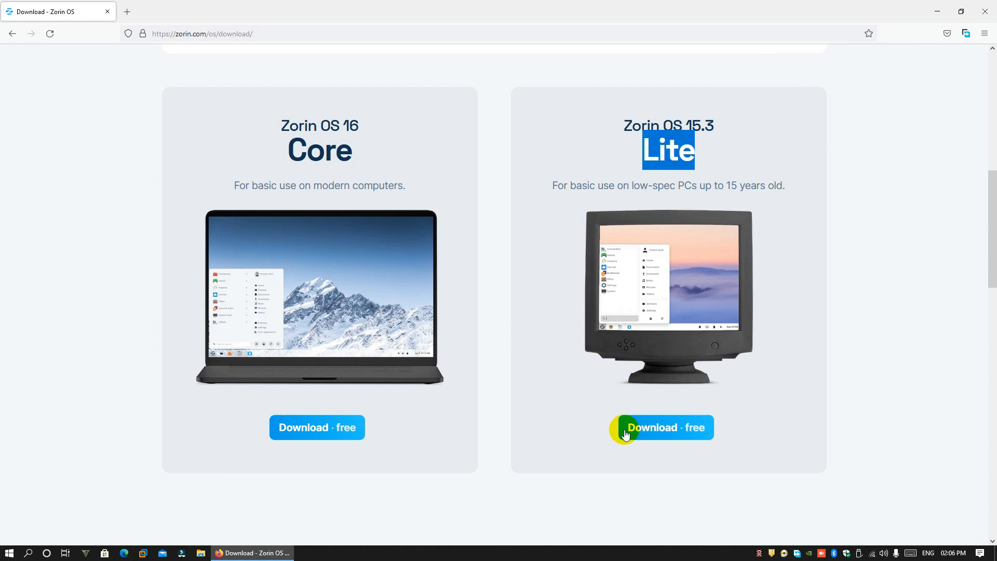
click(338, 433)
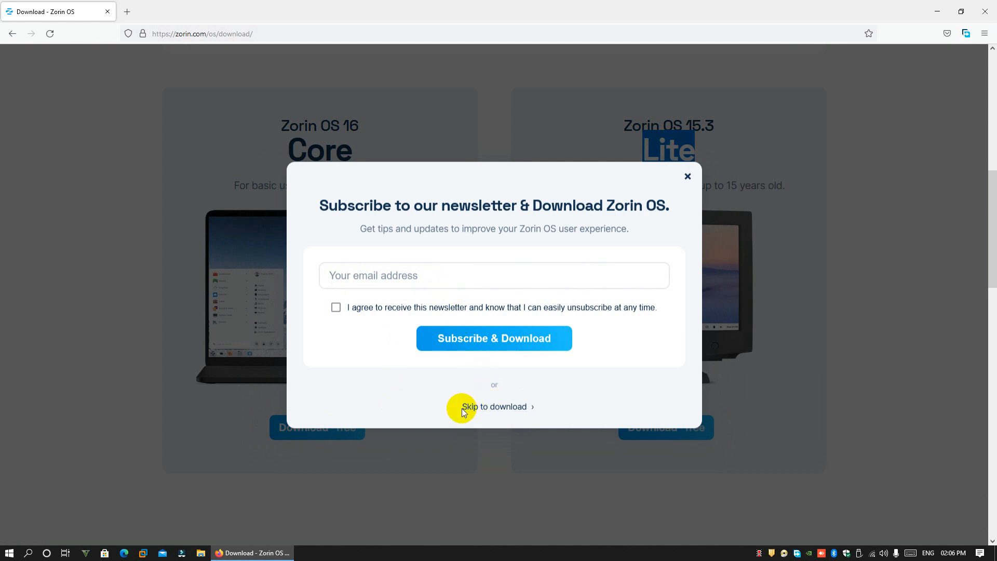
click(503, 408)
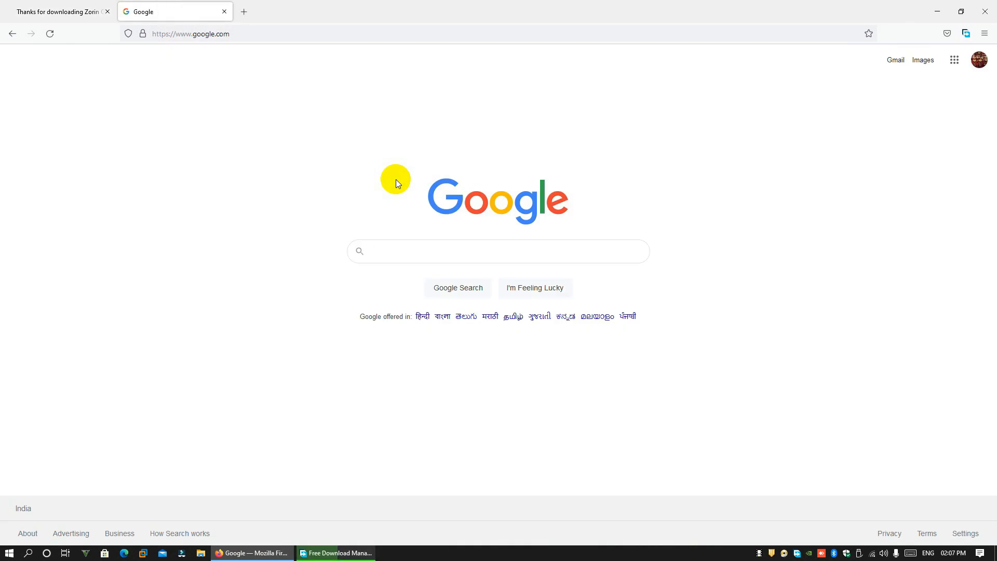
Search Google for rufus and open the official rufus.ie website.
click(436, 251)
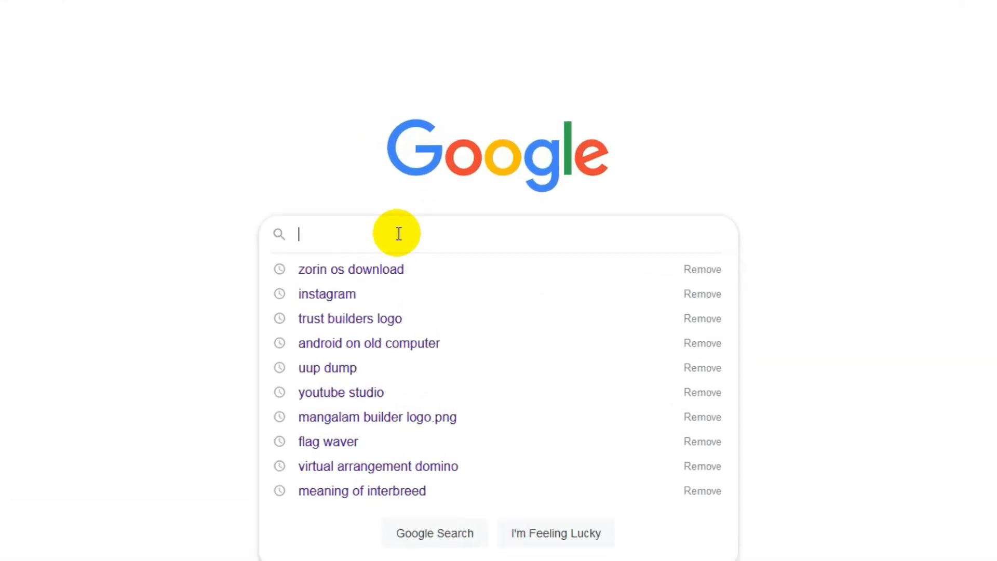
text(rufus)
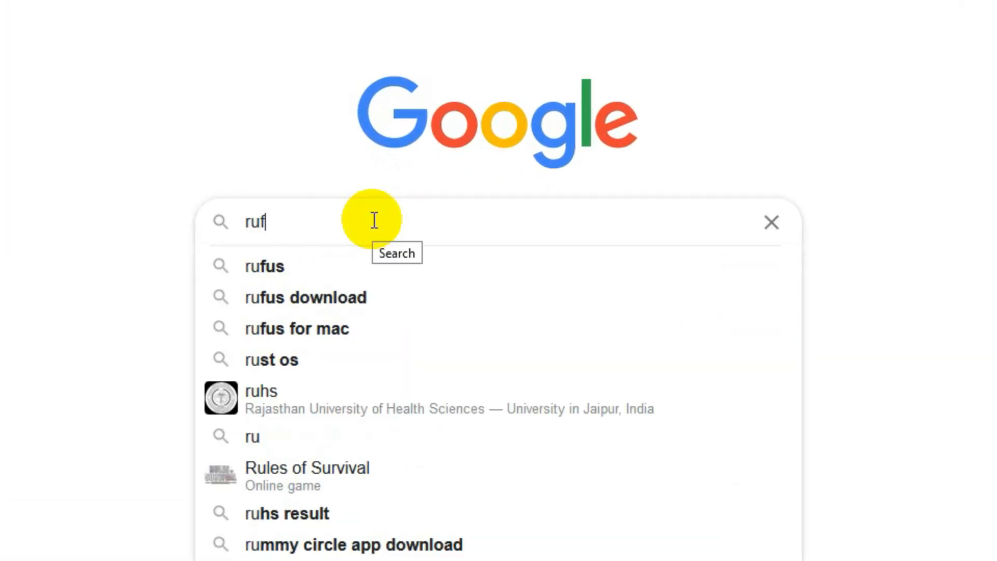
key(Down)
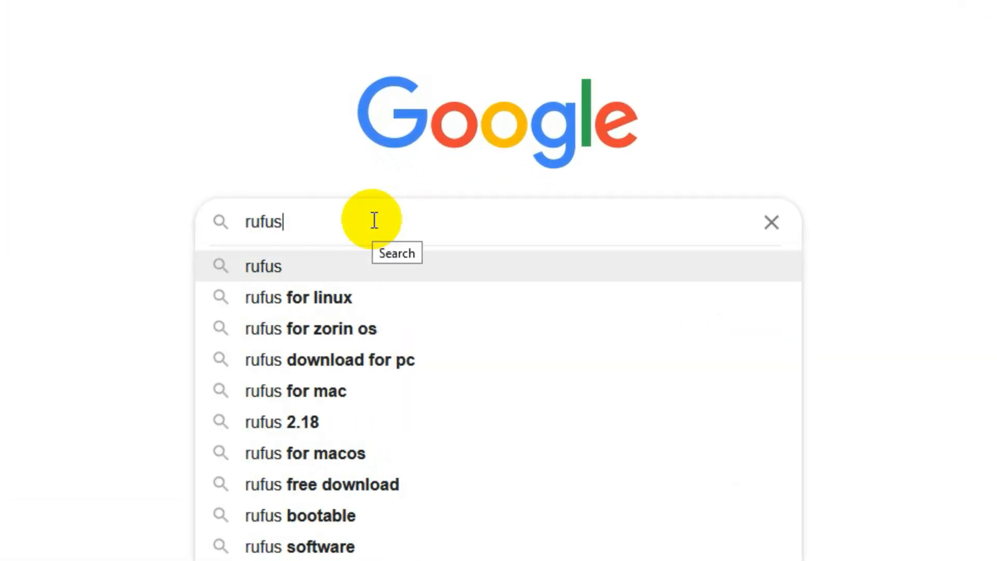
key(Return)
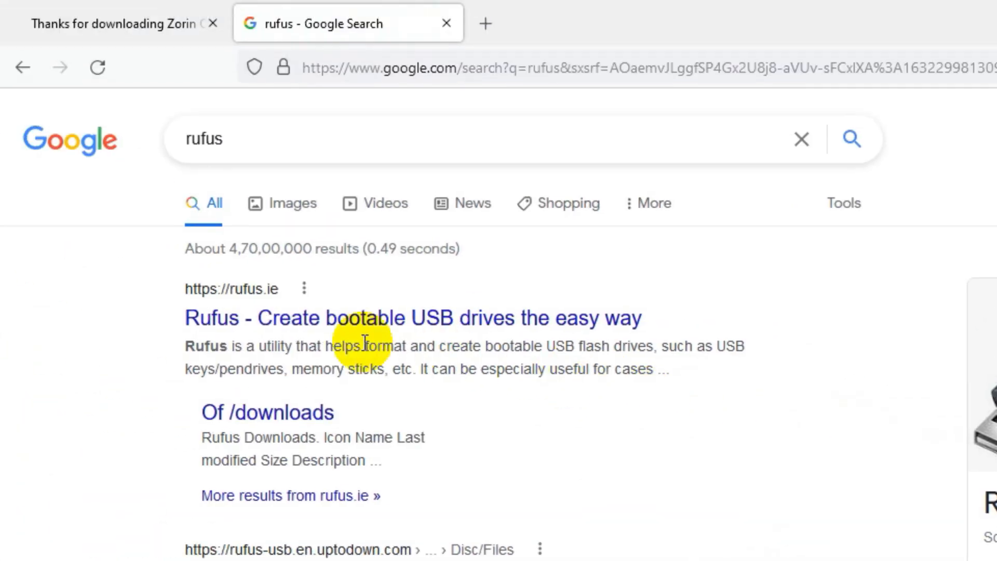
click(340, 322)
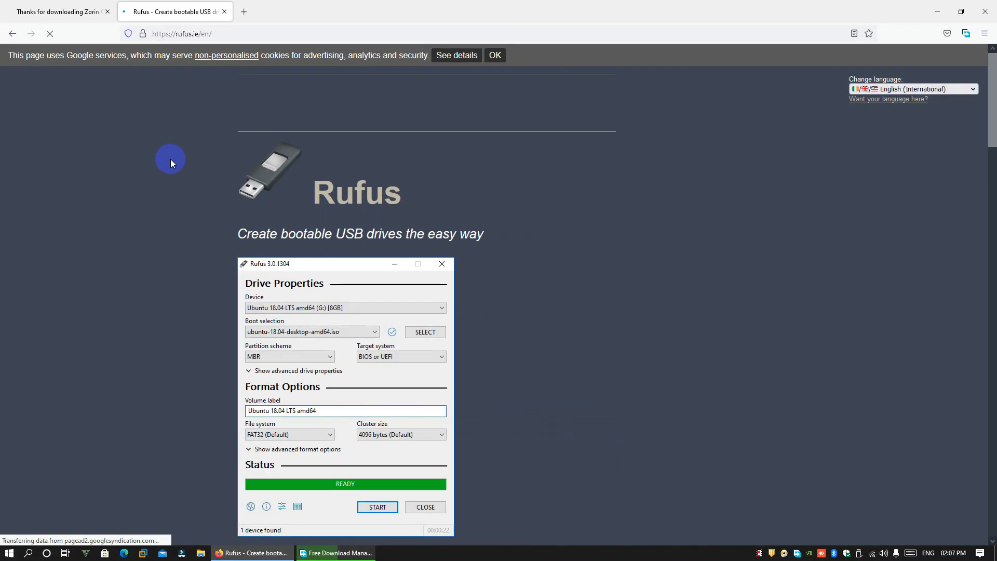
Download Rufus 3.15 Portable (rufus-3.15p.exe) to the Downloads folder.
scroll(605, 329, down, 10)
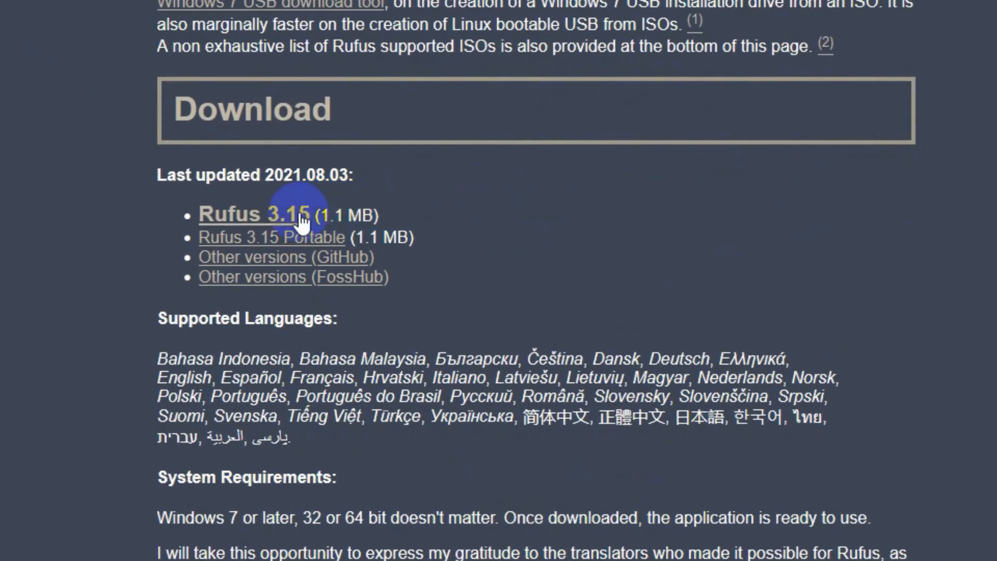
click(328, 249)
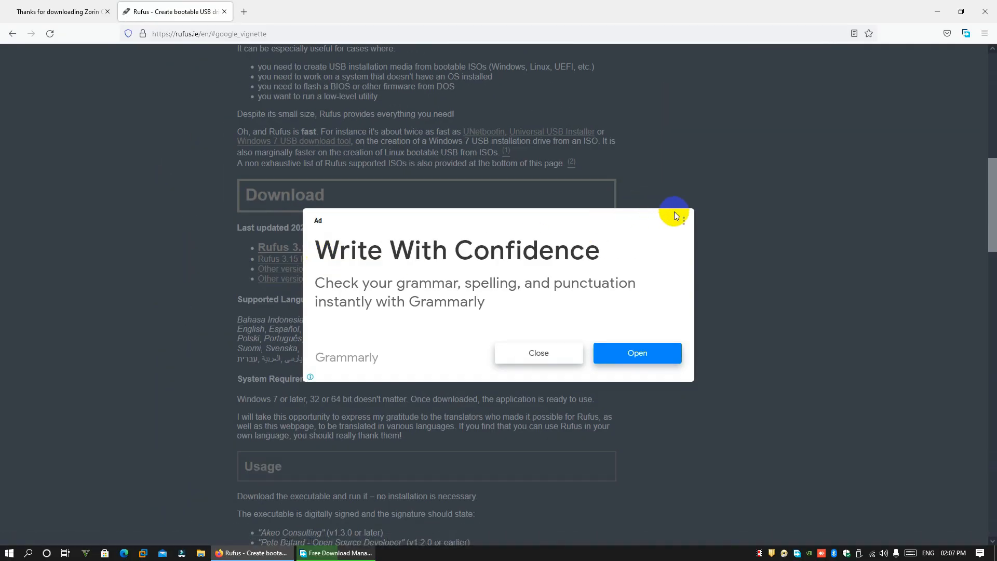
click(684, 223)
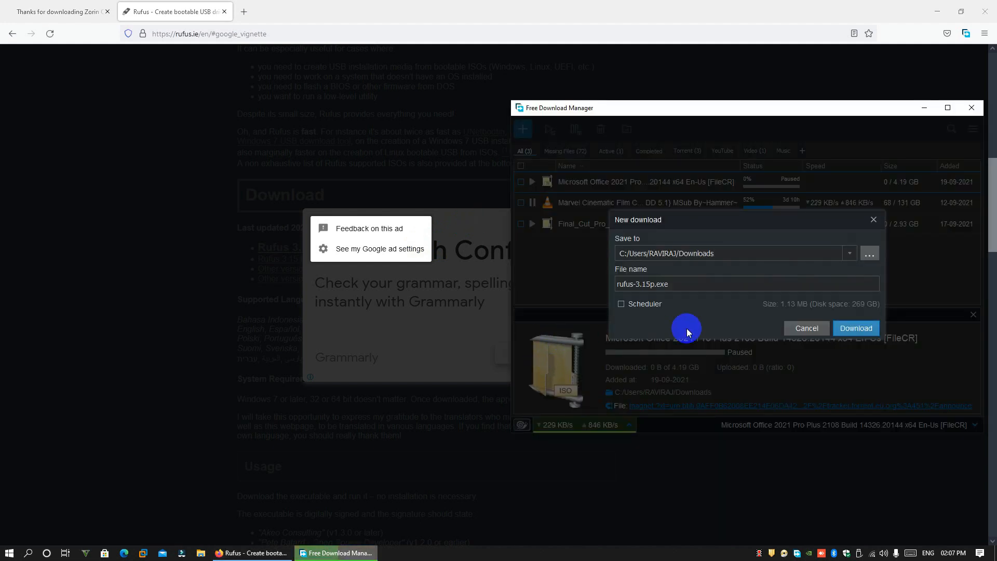
click(854, 327)
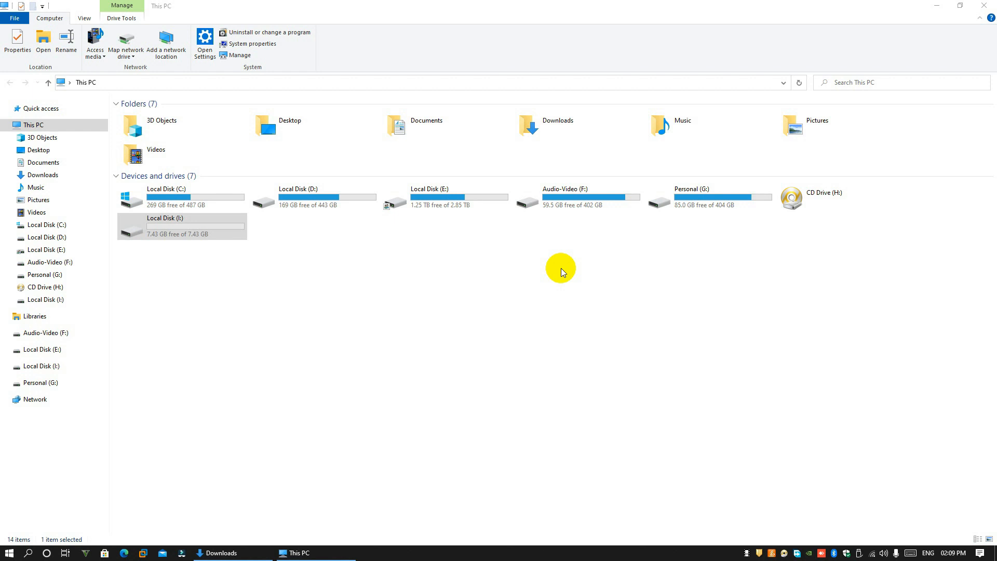
Run rufus-3.15p from the Downloads folder as administrator.
click(209, 229)
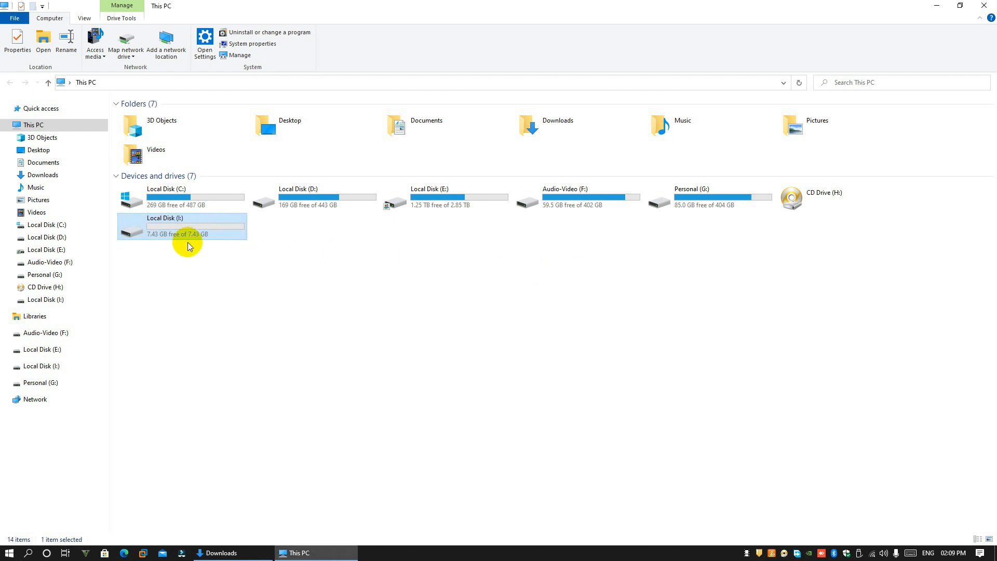
click(243, 554)
click(147, 138)
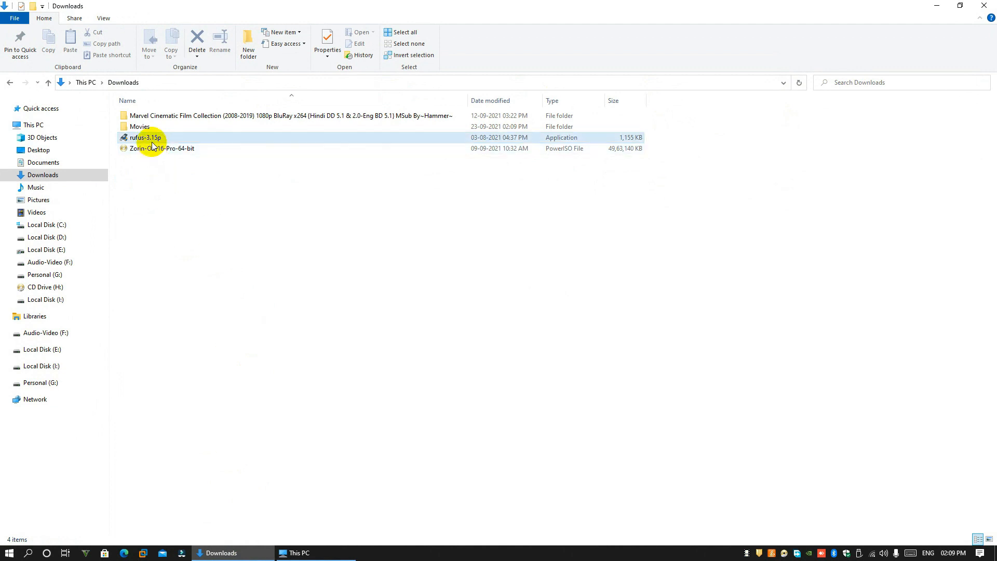
right_click(146, 137)
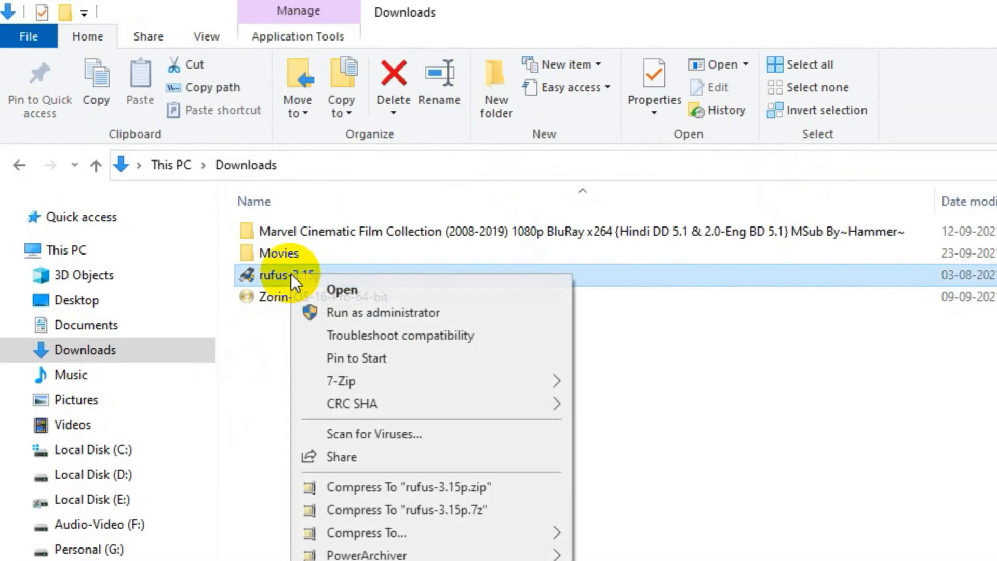
click(393, 310)
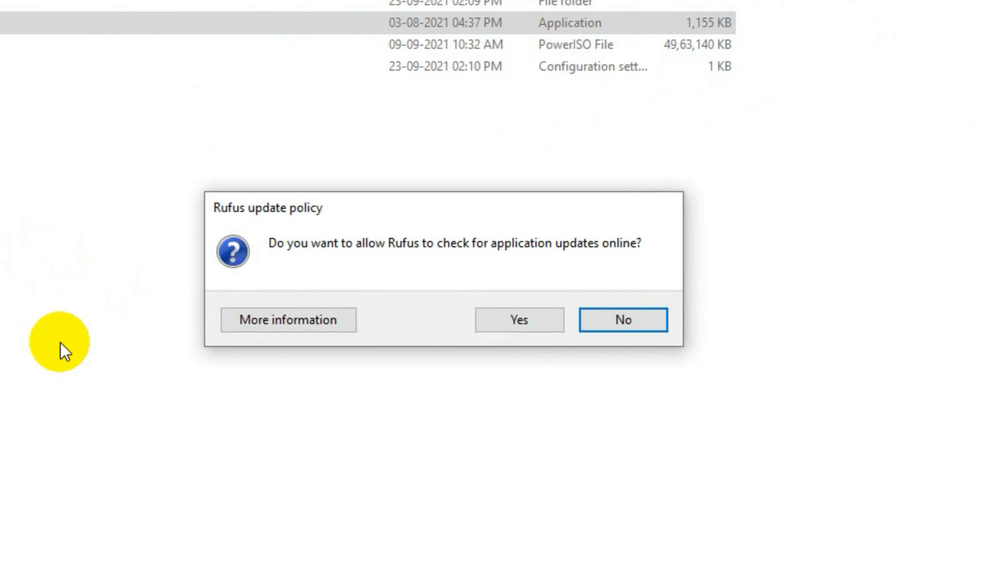
Allow update checks, keep the 8 GB NO_LABEL (I:) drive, and load Zorin-OS-16-Pro-64-bit.iso.
click(522, 316)
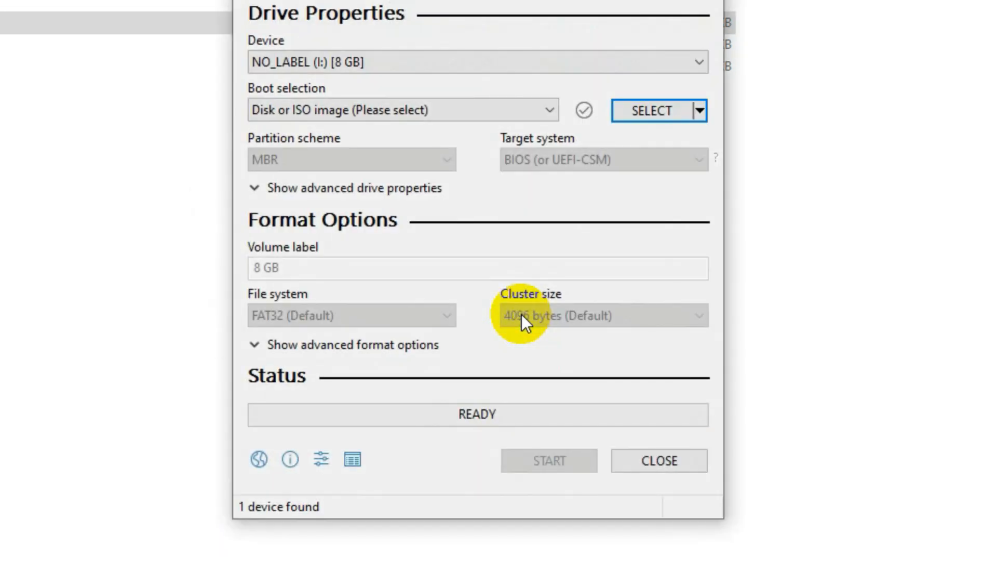
click(686, 59)
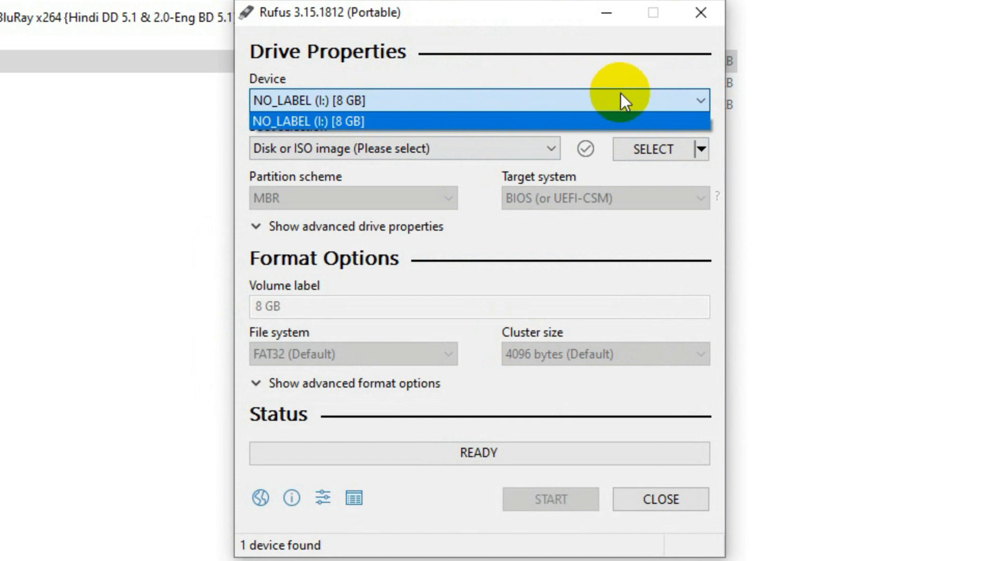
click(636, 98)
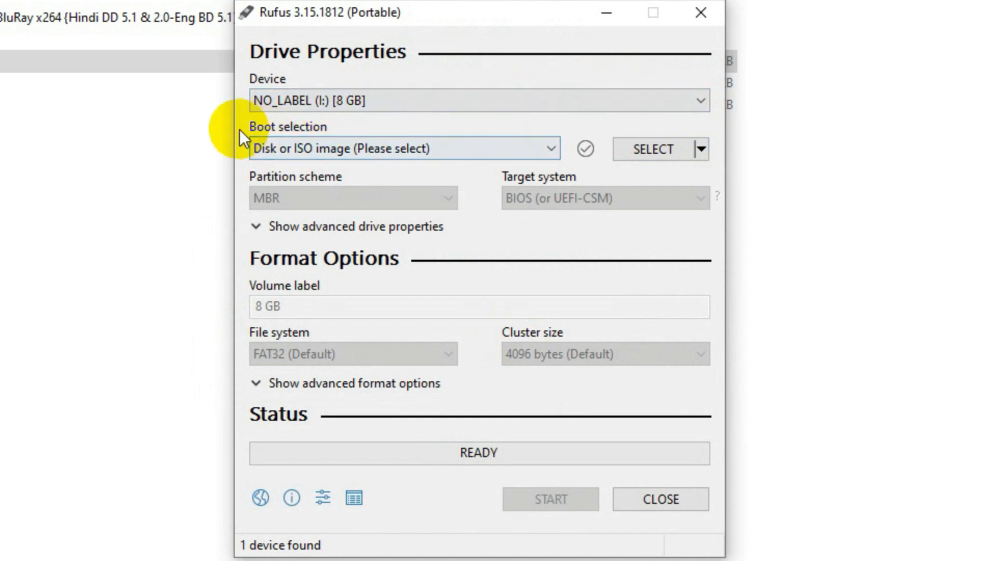
click(537, 150)
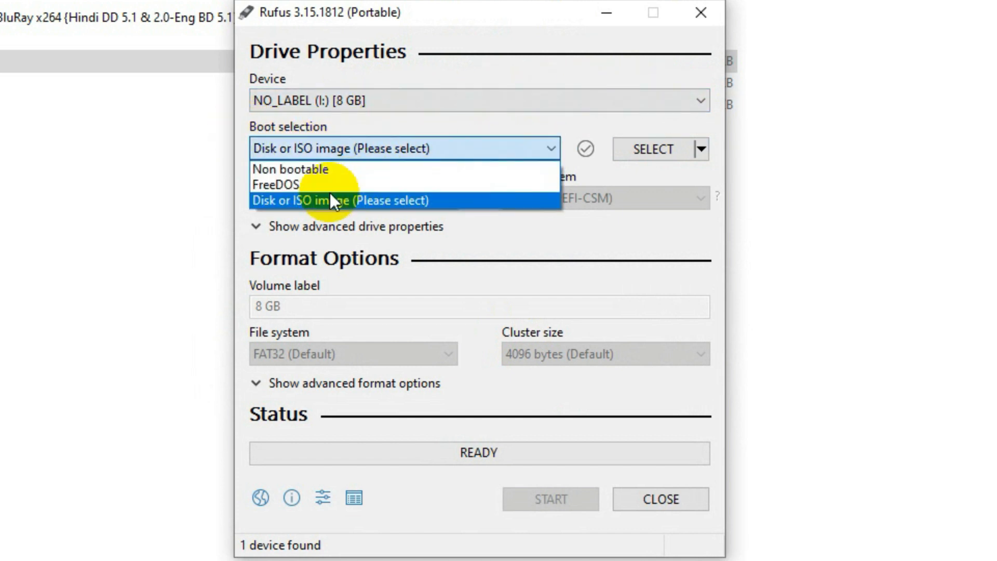
click(415, 202)
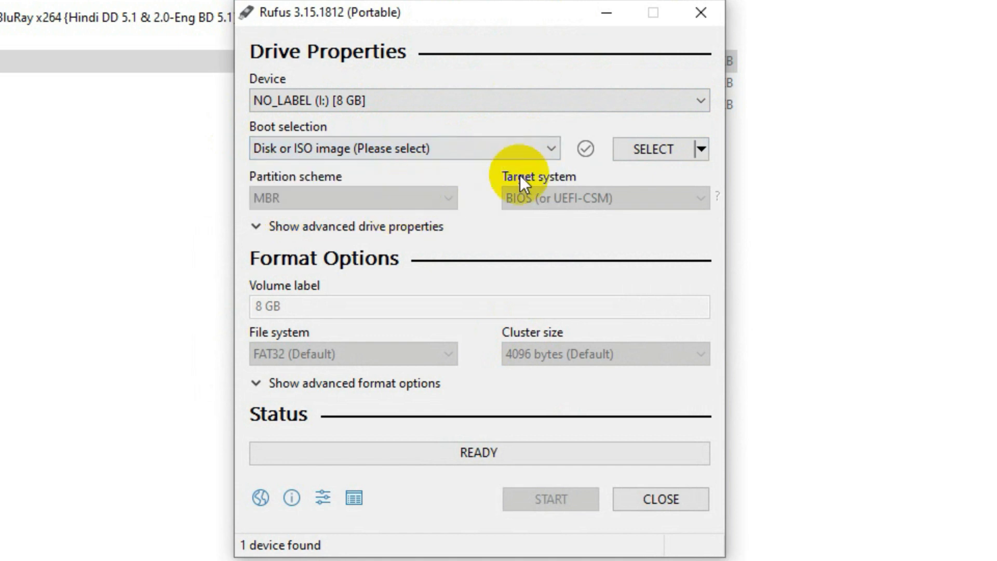
click(656, 146)
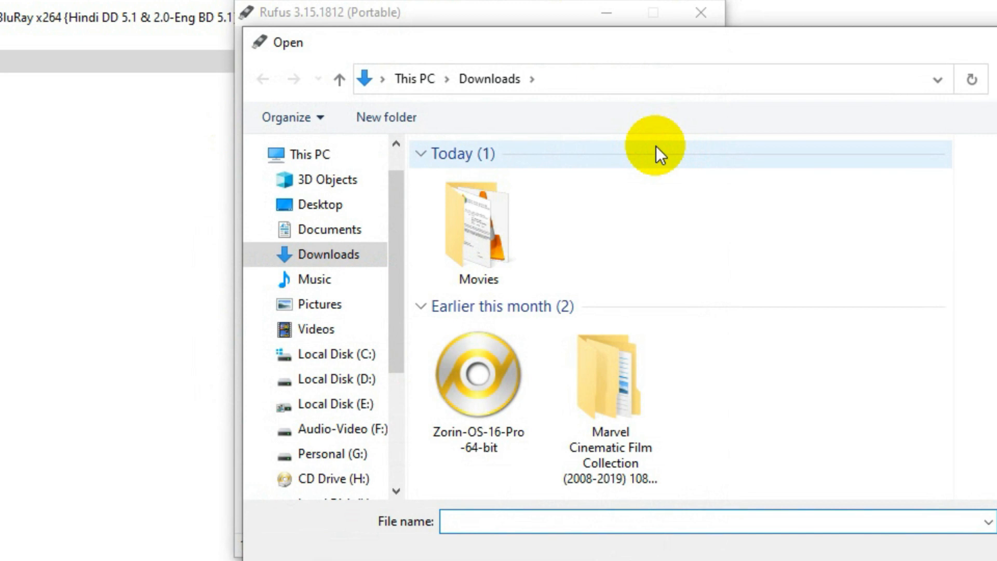
click(491, 373)
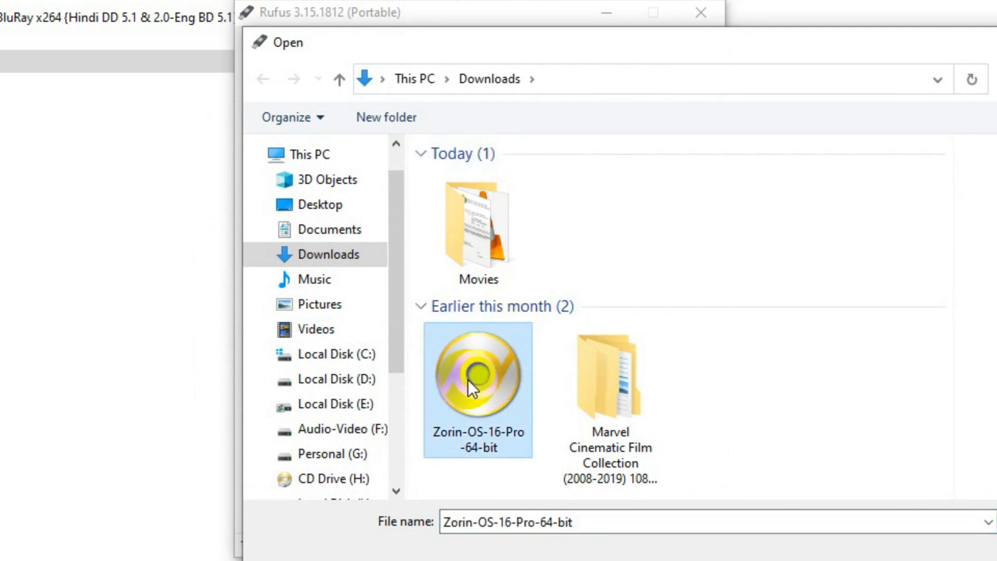
click(994, 556)
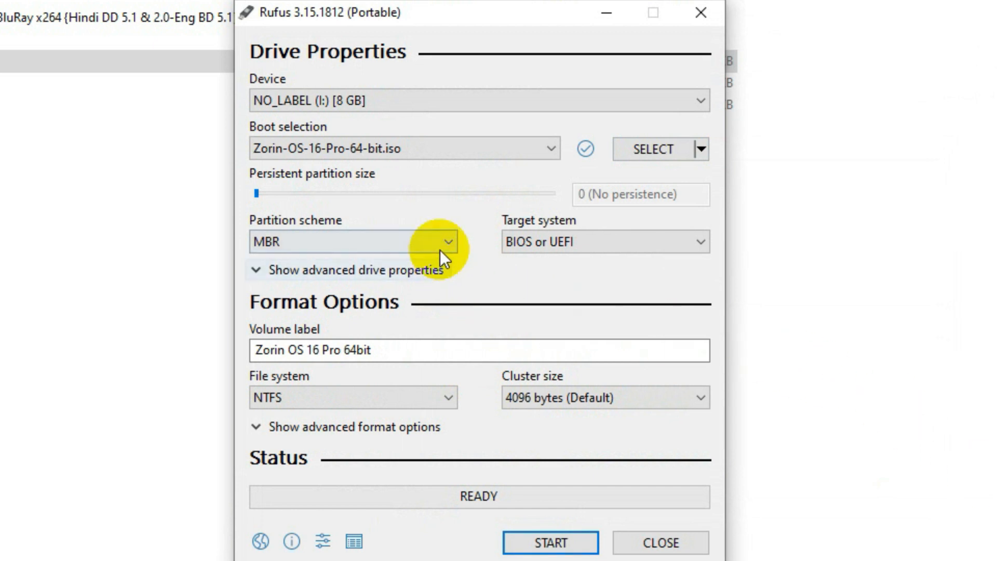
Set GPT with UEFI (non CSM), keep NTFS and 4096-byte clusters, then start writing.
click(442, 243)
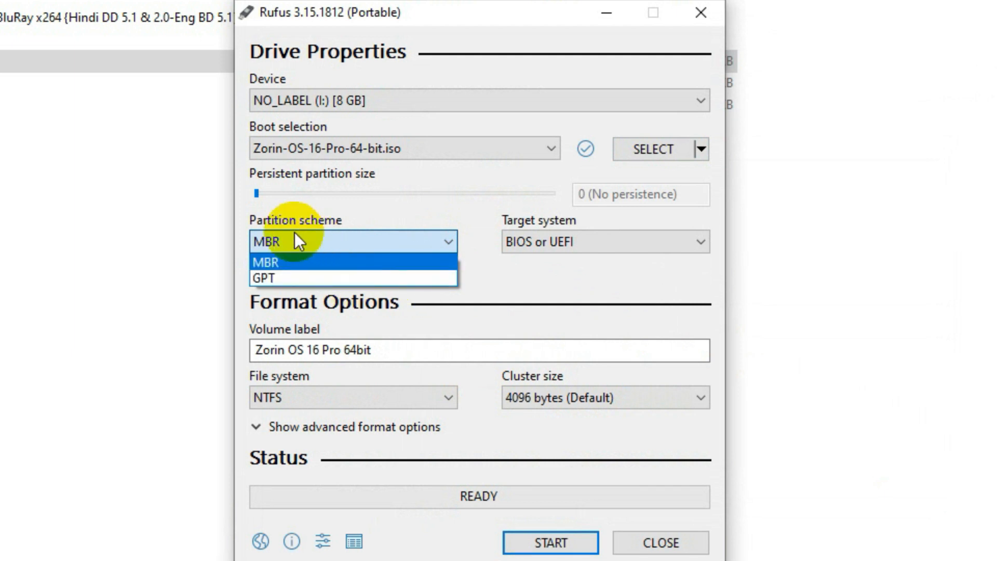
click(276, 276)
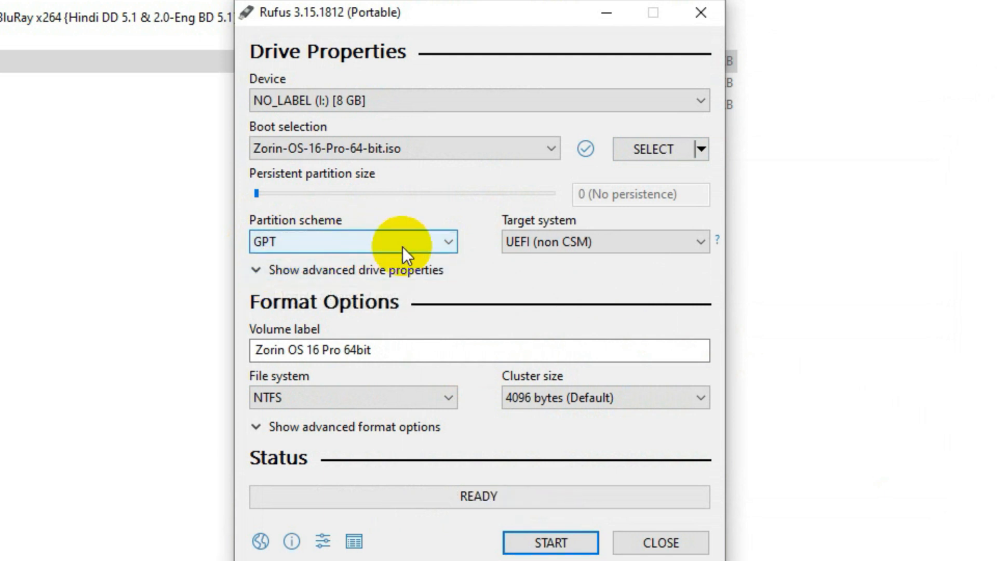
click(642, 241)
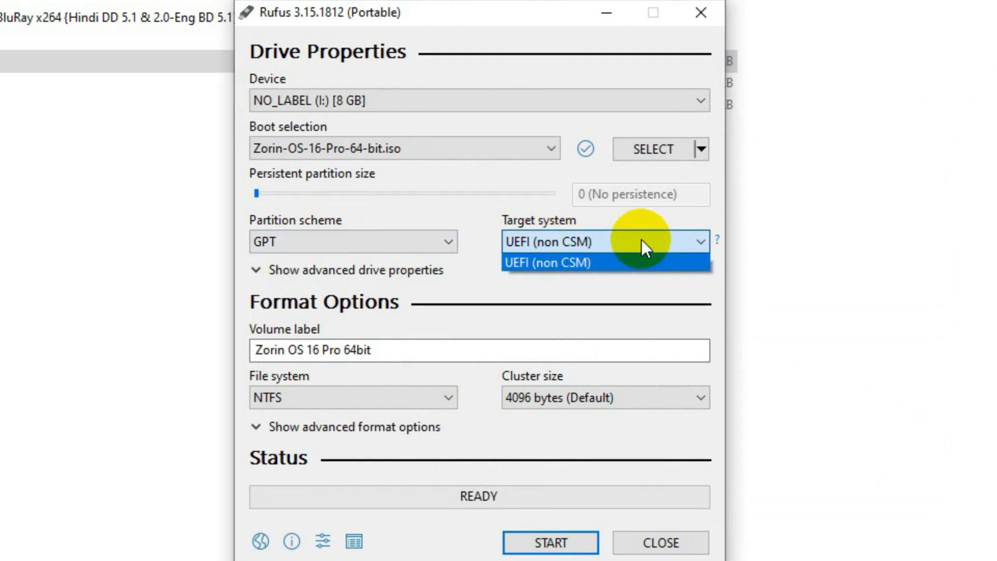
click(641, 238)
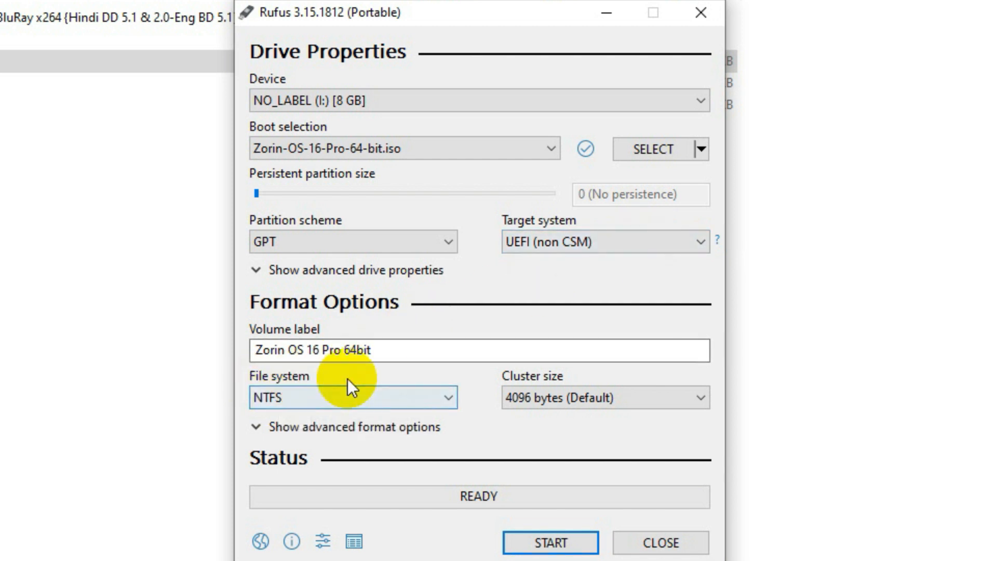
click(418, 404)
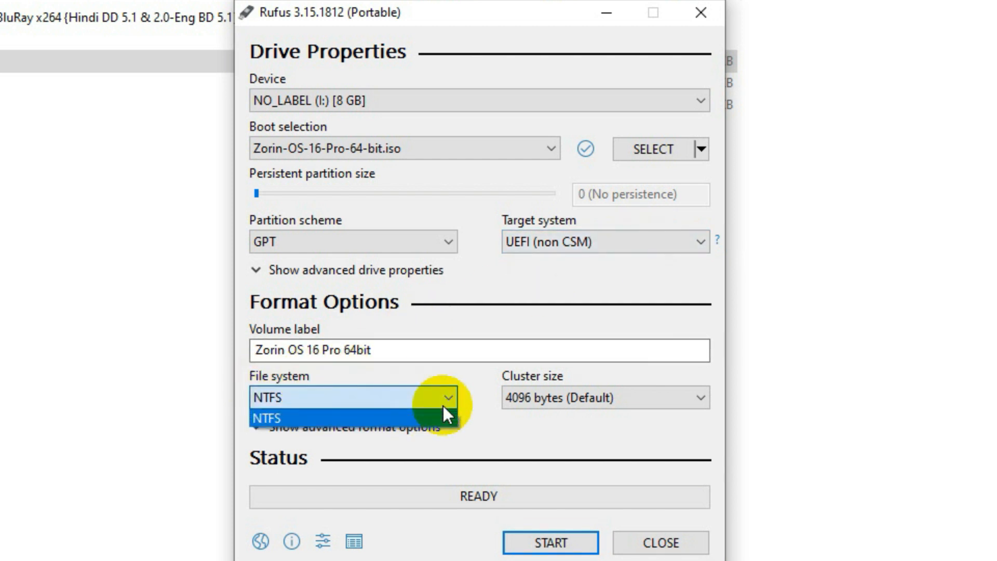
click(444, 406)
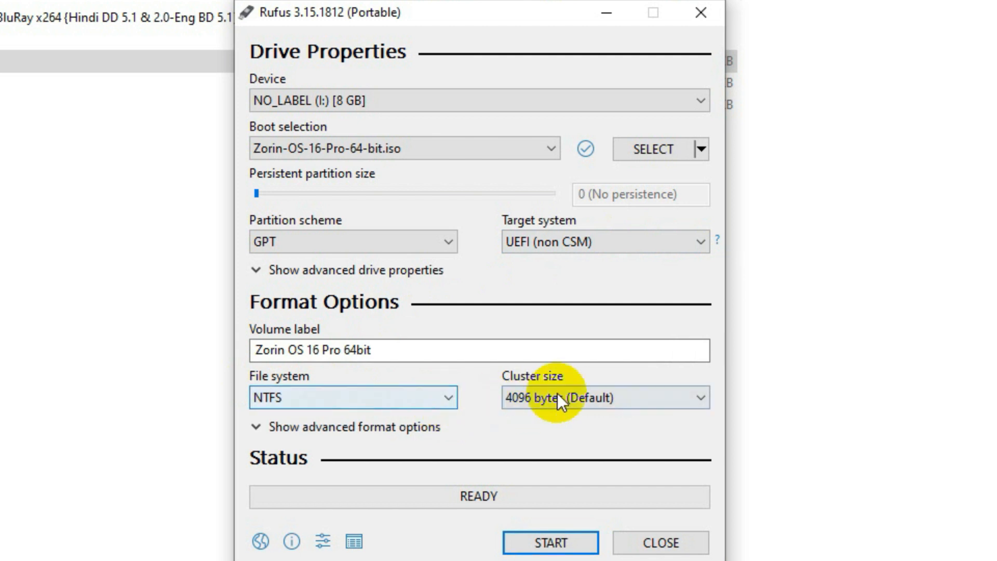
click(668, 382)
click(672, 391)
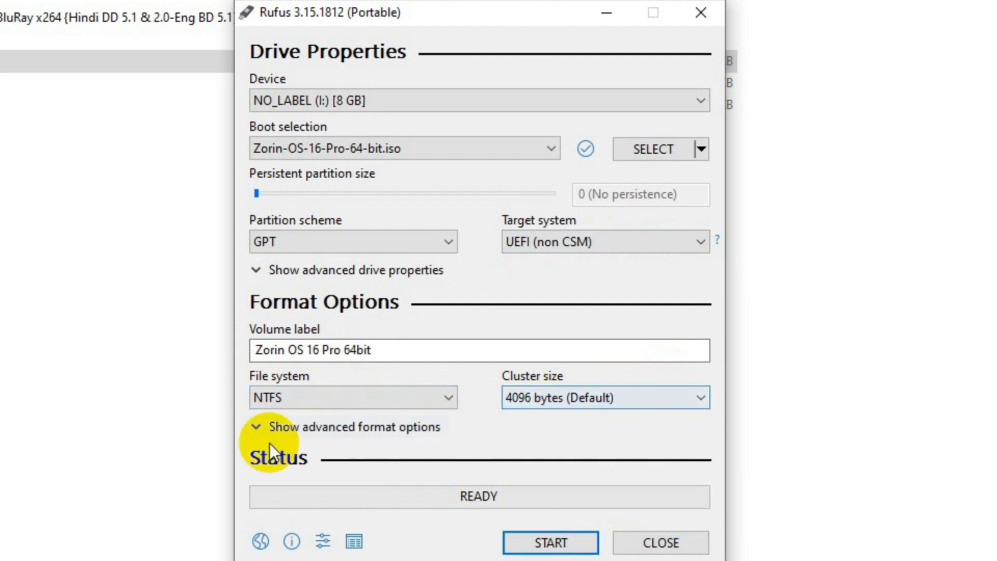
click(575, 552)
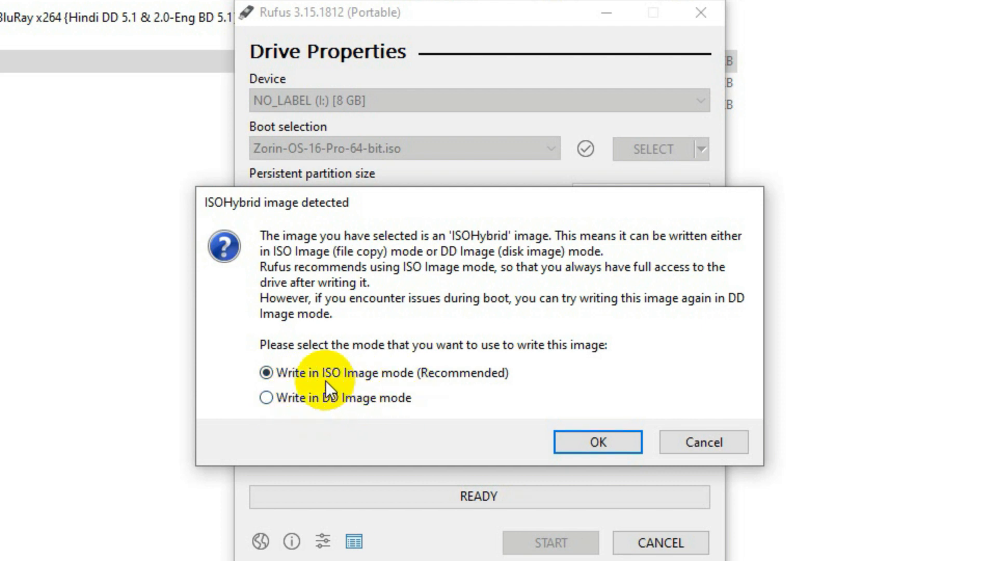
Write in ISO image mode and confirm erasing the USB drive.
click(619, 447)
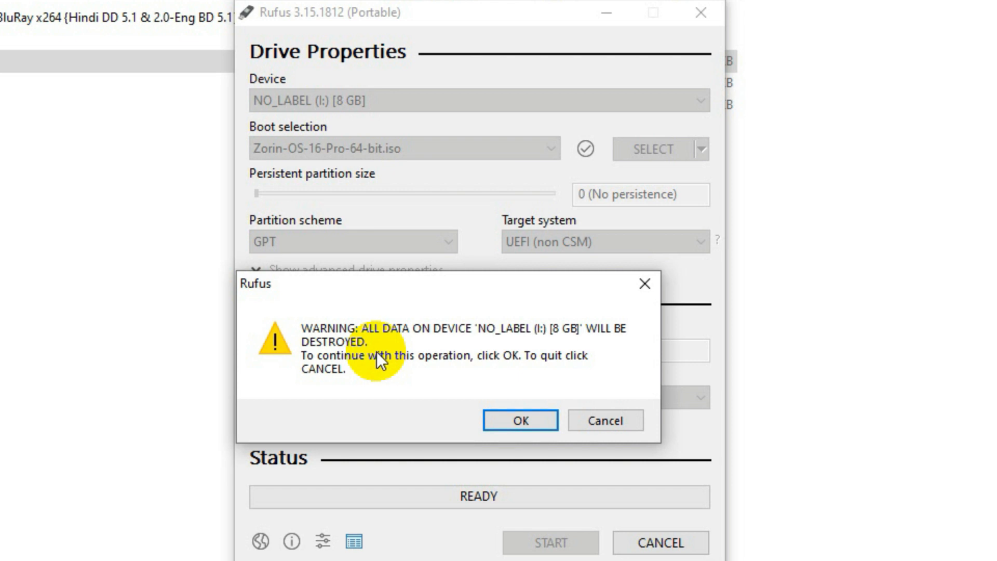
click(523, 422)
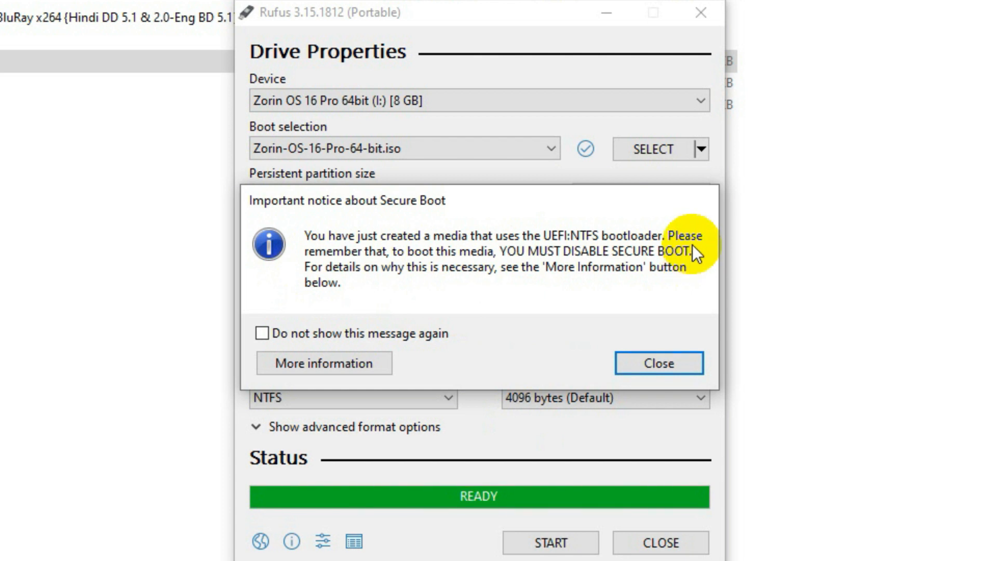
Close the Rufus Secure Boot notice.
click(665, 366)
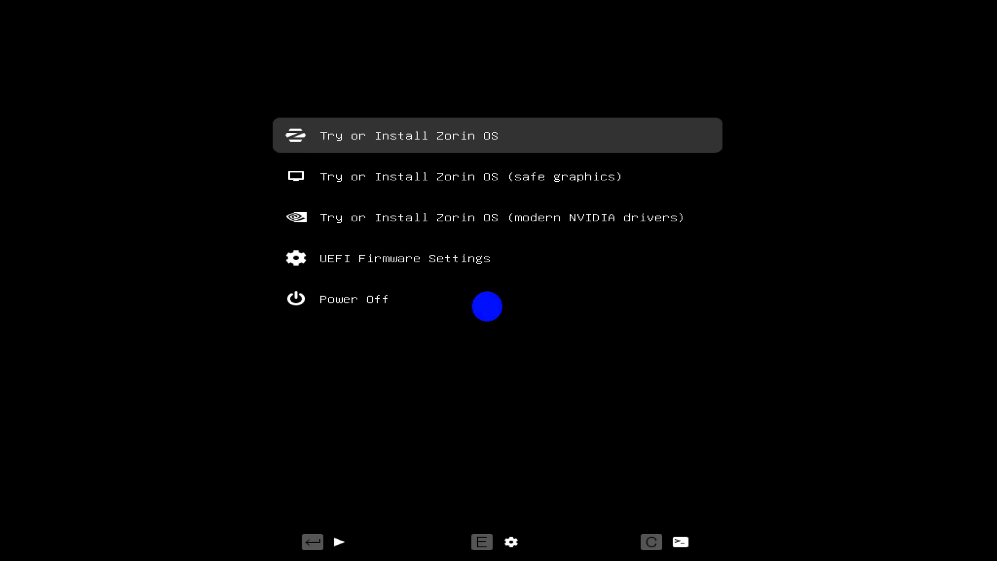
Browse the safe graphics and NVIDIA entries, then boot the standard Try or Install Zorin OS.
key(Down)
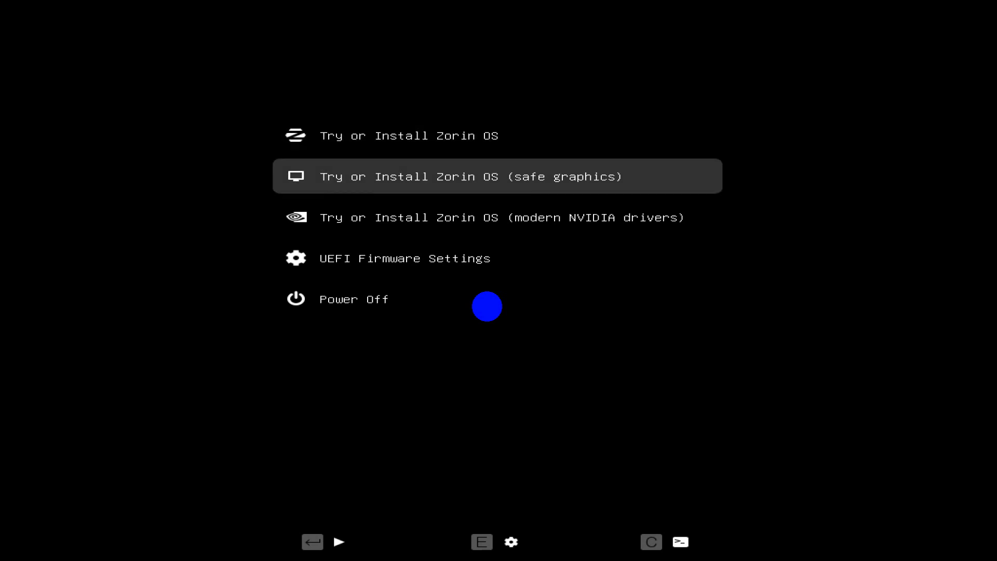
key(Down)
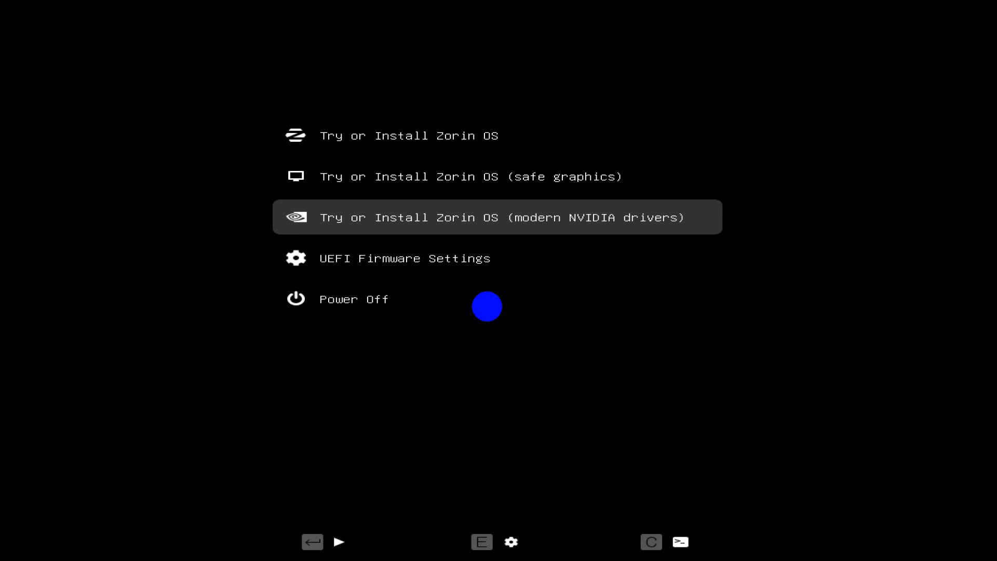
key(Up)
key(Up)
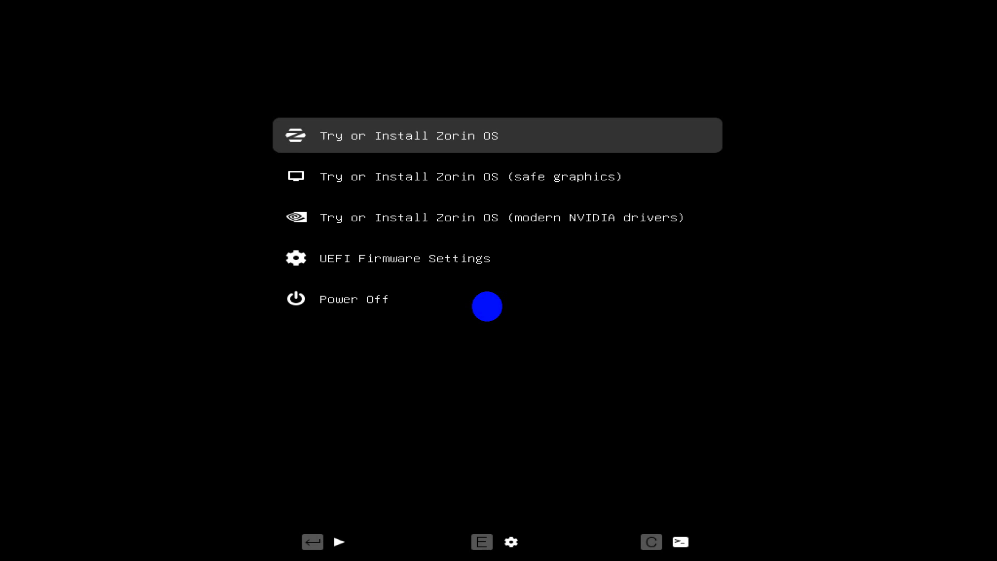
key(Down)
key(Down)
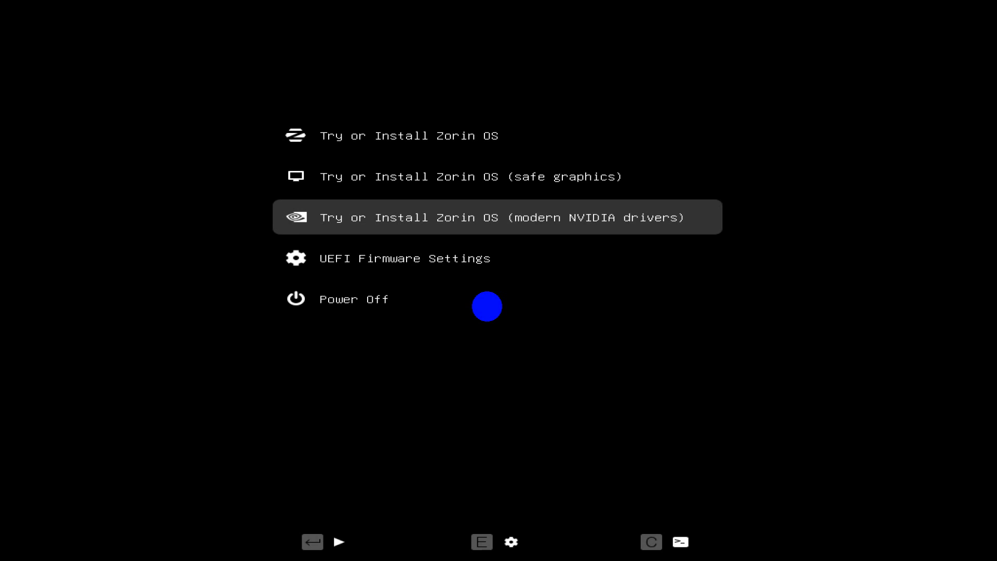
key(Up)
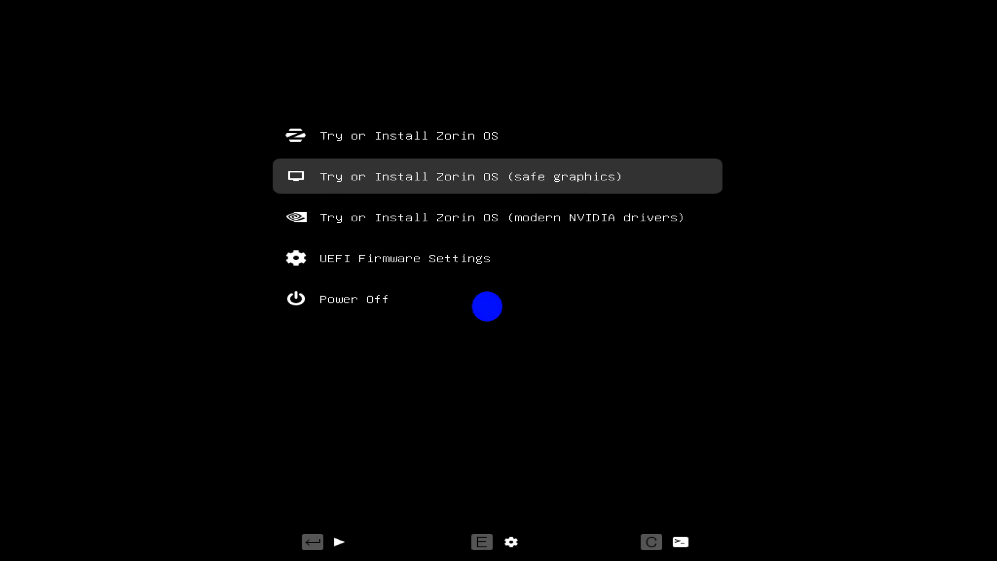
key(Up)
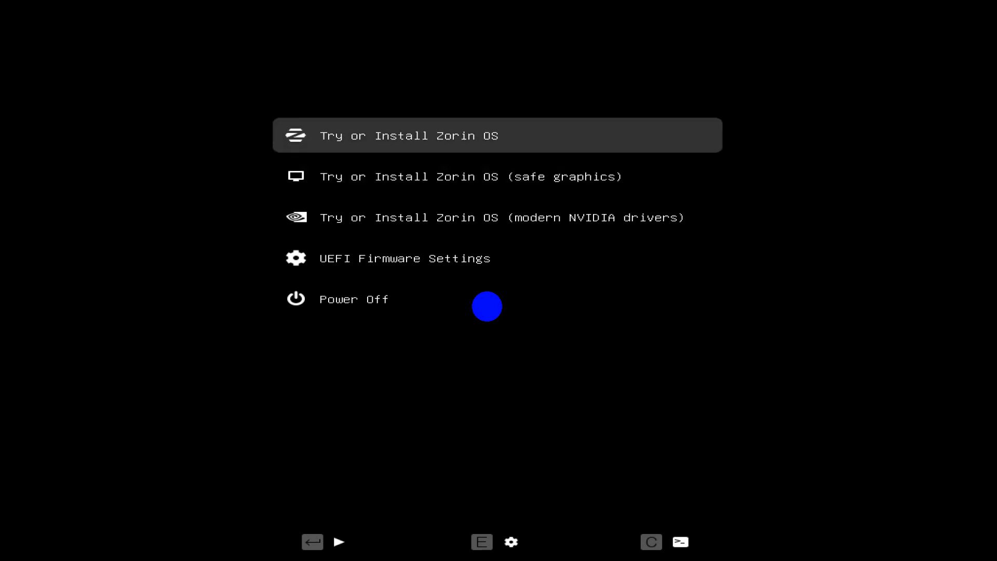
key(Return)
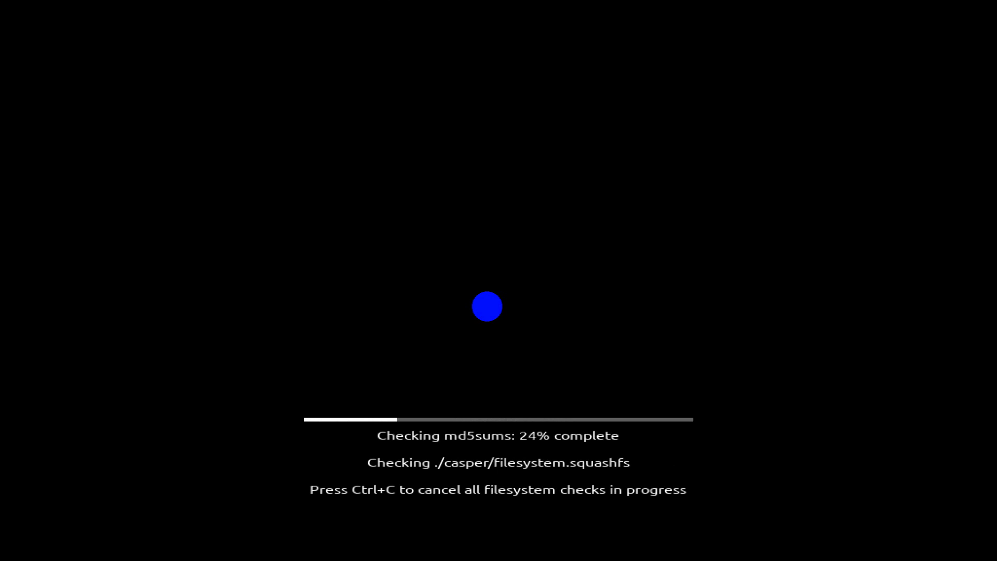
Cancel the md5sum integrity check with Ctrl+C.
key(ctrl+c)
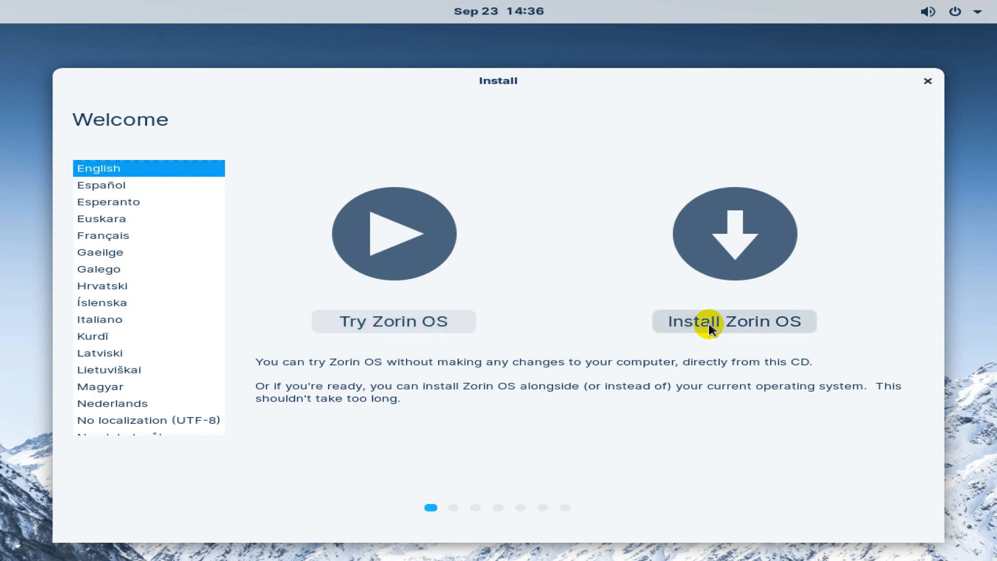
Begin installing, keeping English (US) keyboard, Normal installation and third-party software.
click(745, 318)
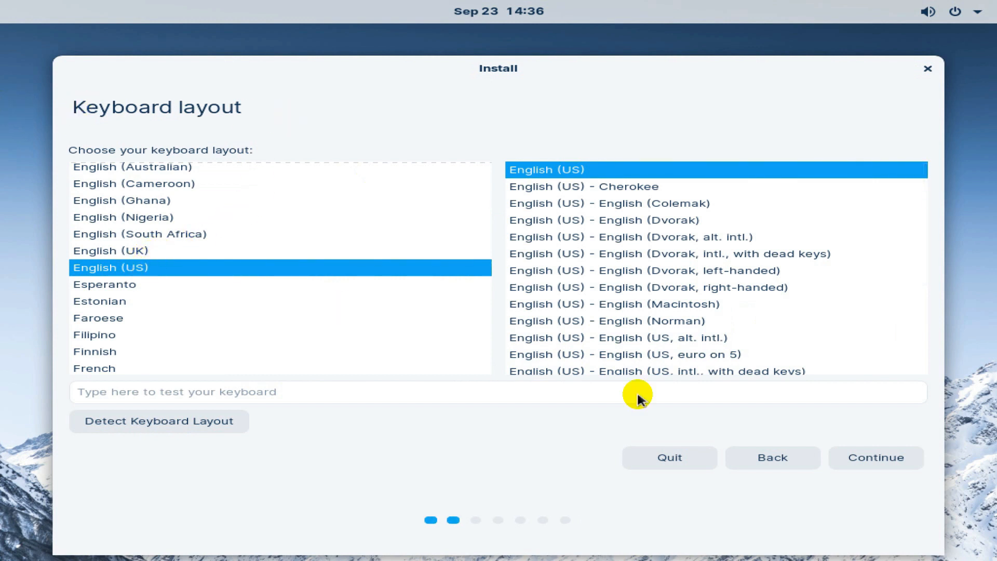
click(860, 456)
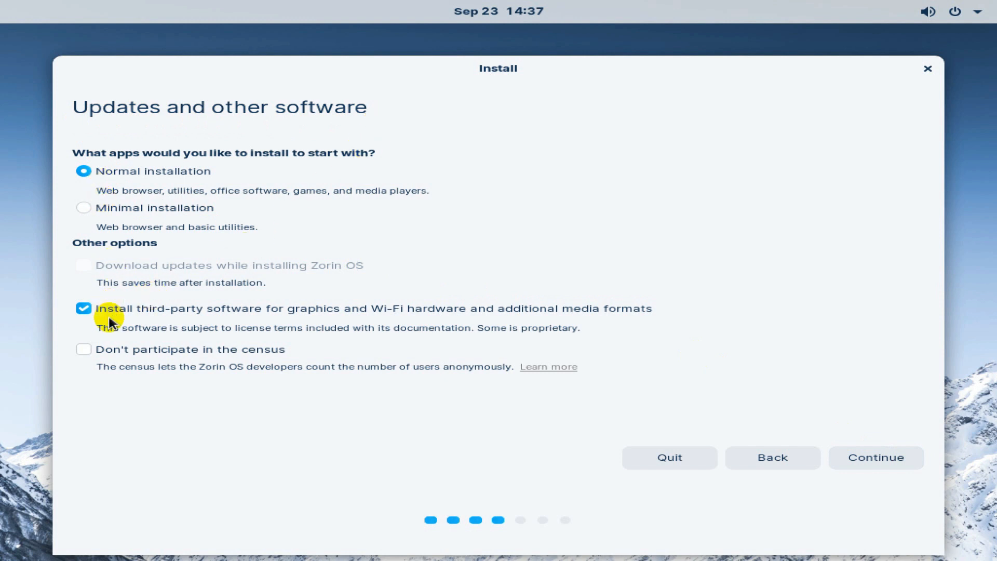
click(866, 458)
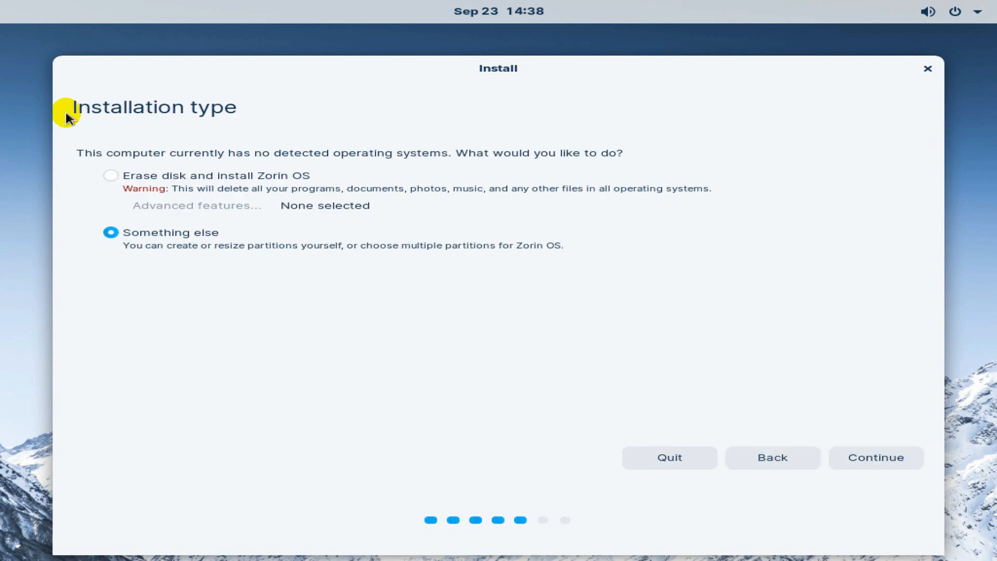
Choose 'Erase disk and install Zorin OS' and start the installation with these disk settings.
drag(77, 107, 289, 106)
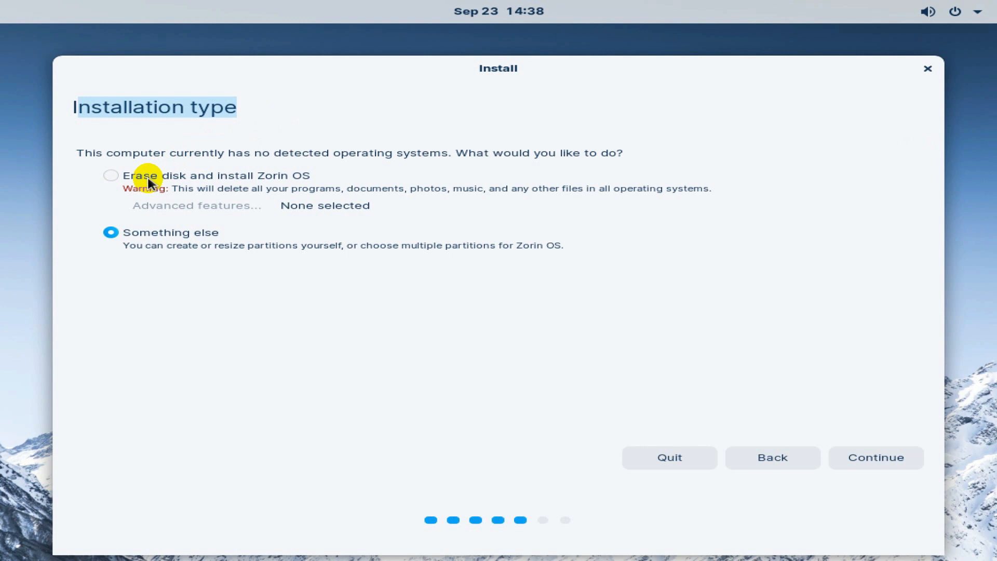
click(111, 176)
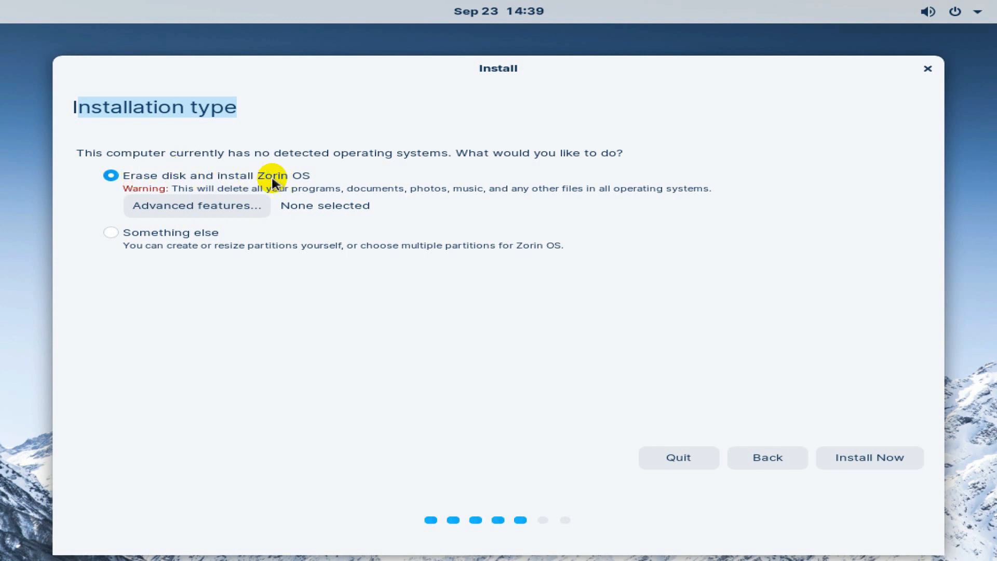
click(902, 459)
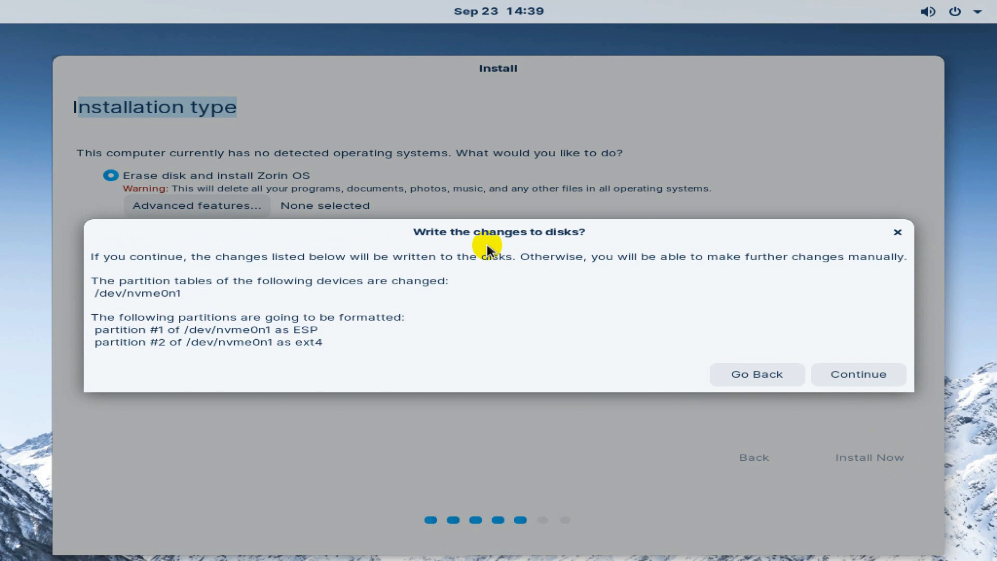
Confirm writing the partition changes and set the time zone to Kolkata, India.
click(881, 375)
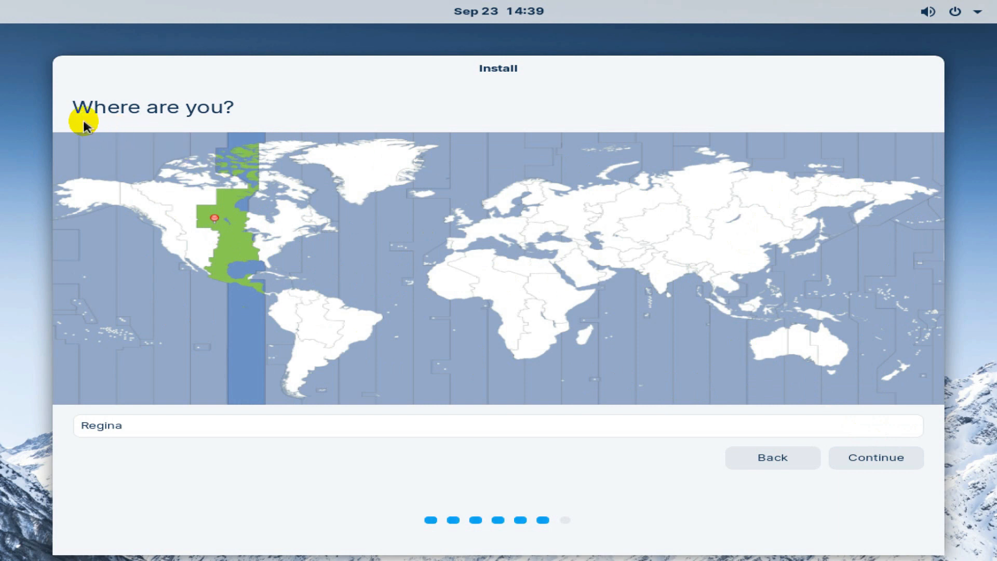
click(670, 272)
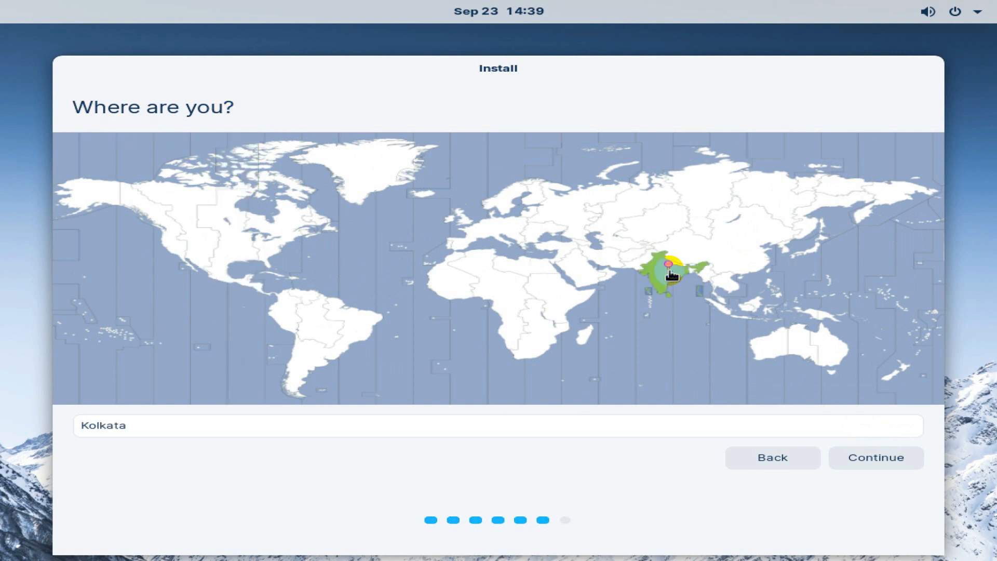
click(878, 460)
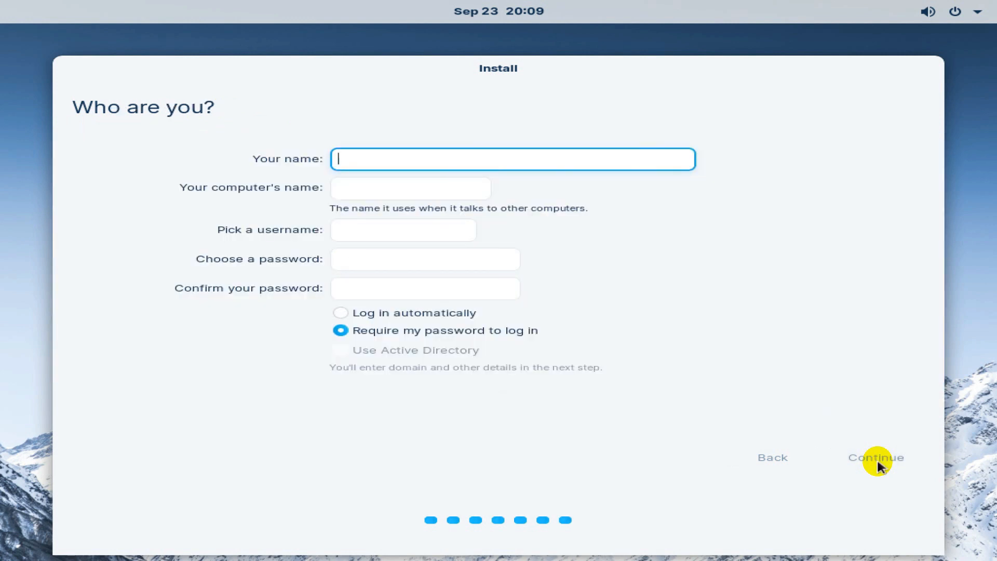
Fill in the account name and a matching password, enable automatic login, and begin installing.
text(user)
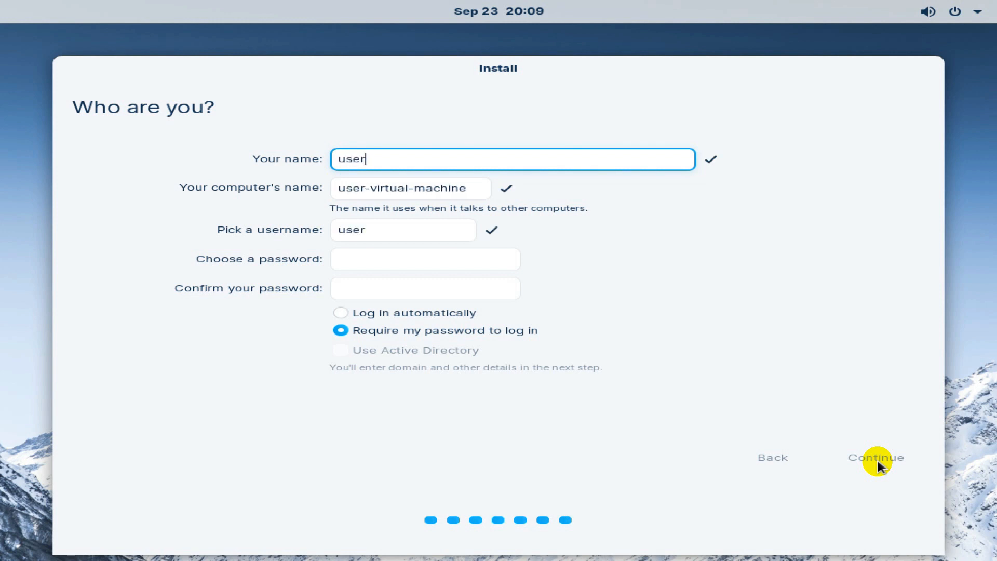
click(478, 258)
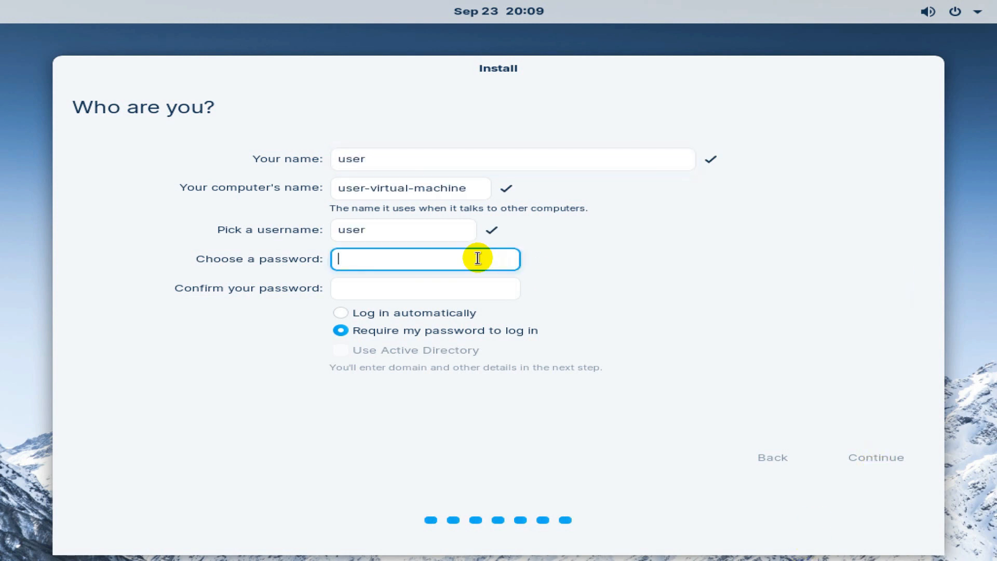
key(Tab)
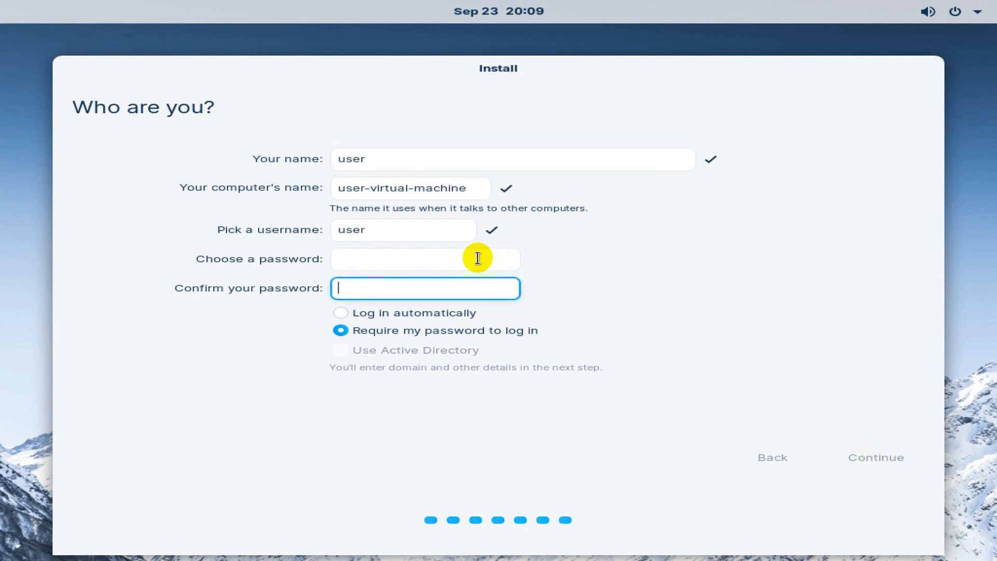
click(477, 258)
text(12345)
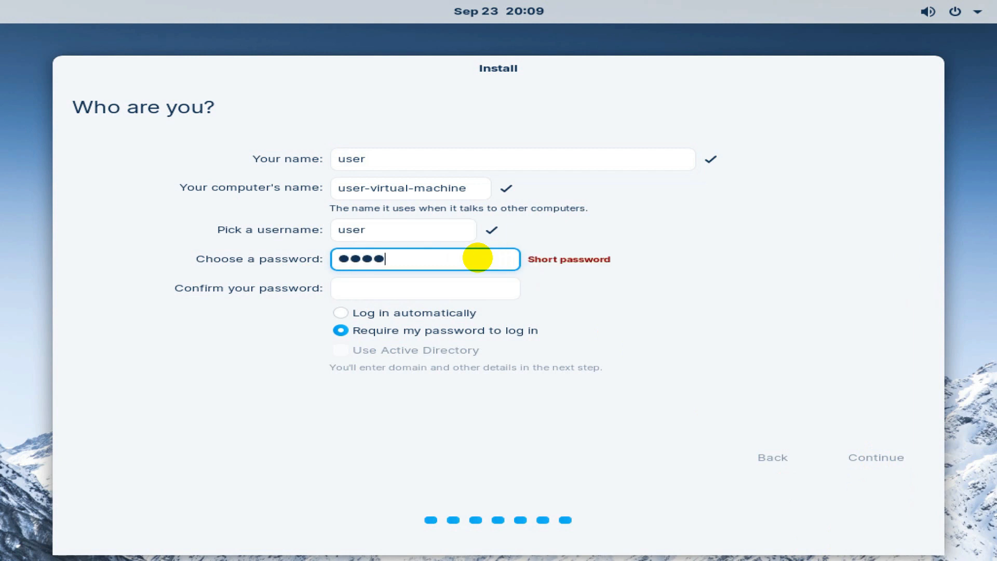
click(443, 291)
text(12345)
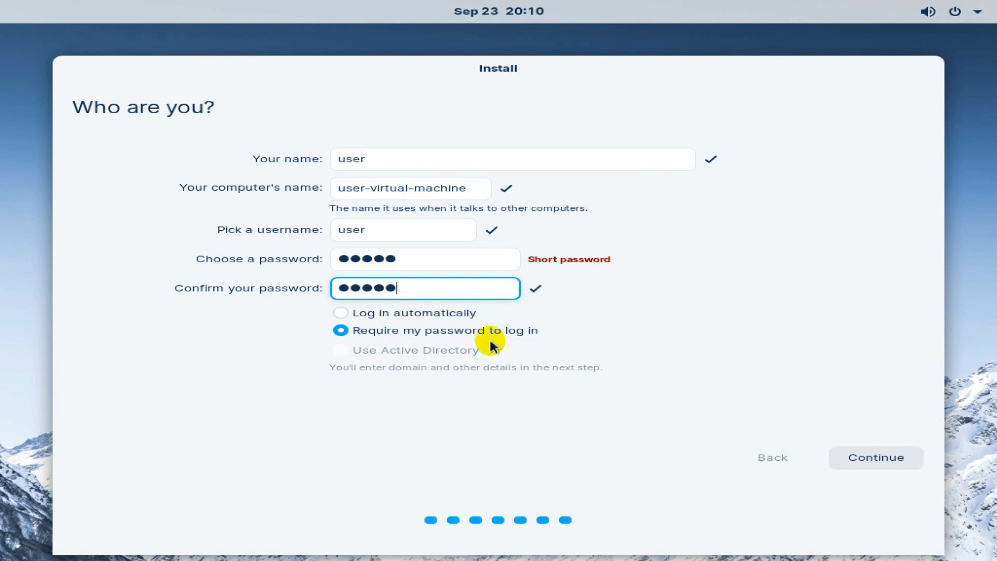
click(466, 329)
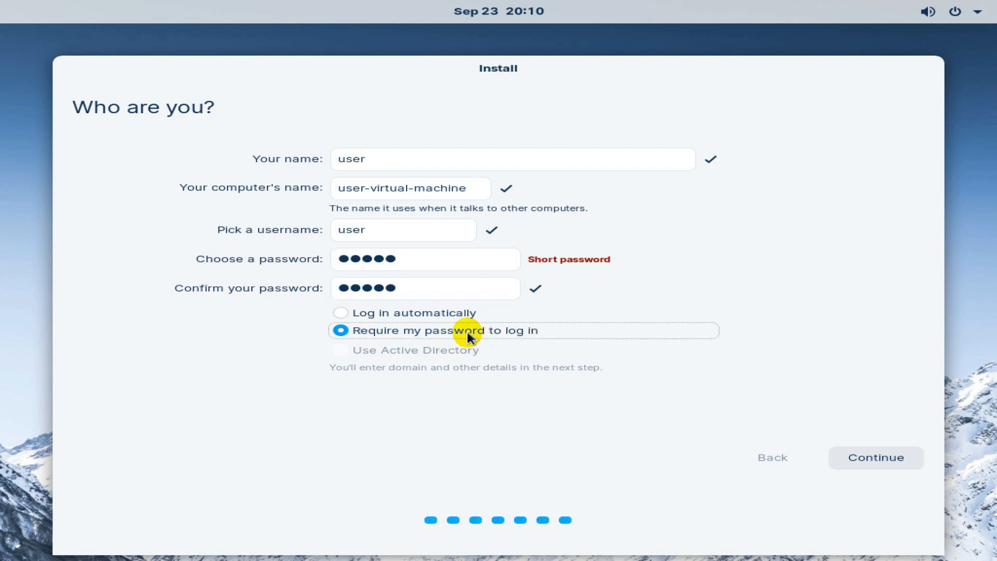
click(396, 311)
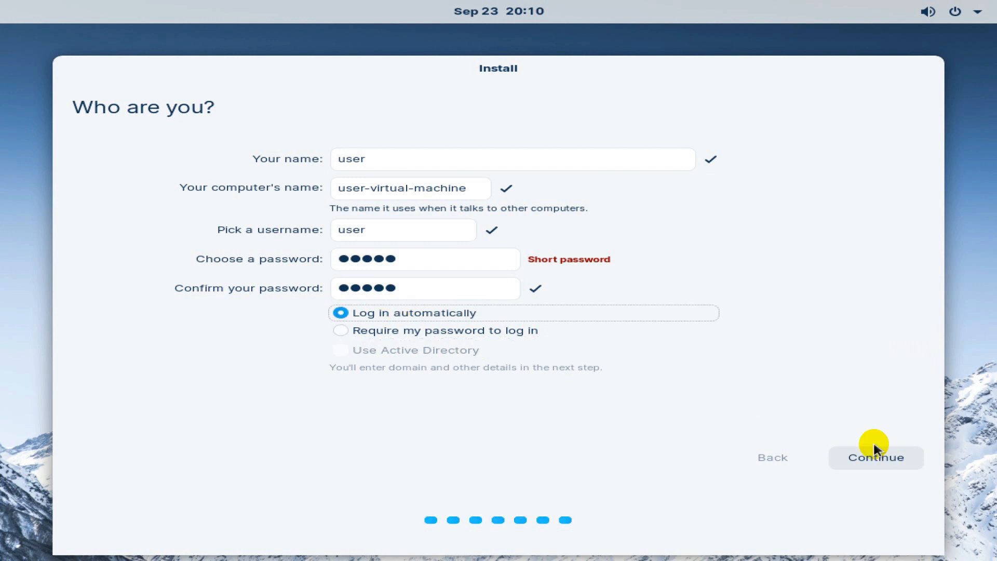
click(884, 456)
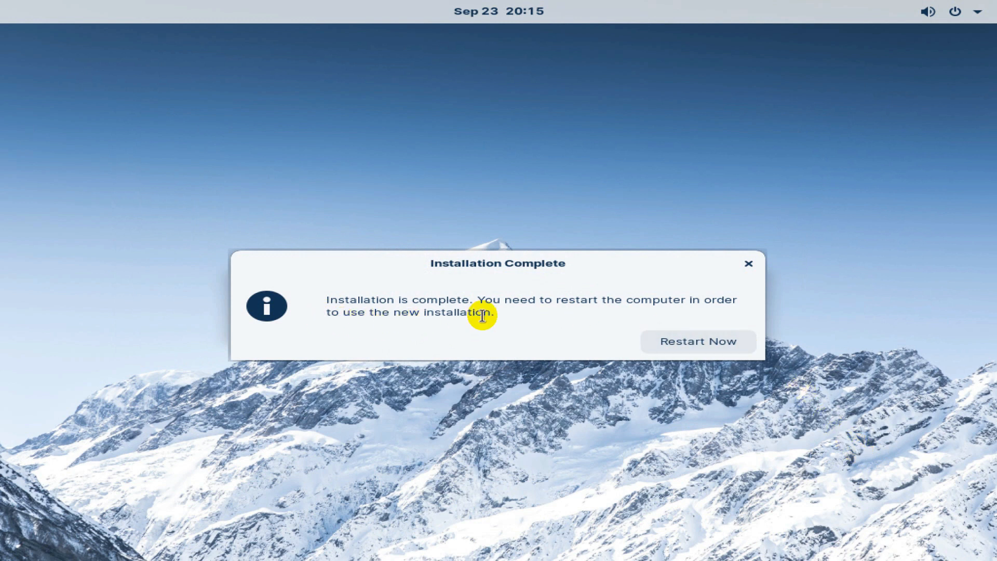
Restart the computer from the Installation Complete dialog.
click(665, 342)
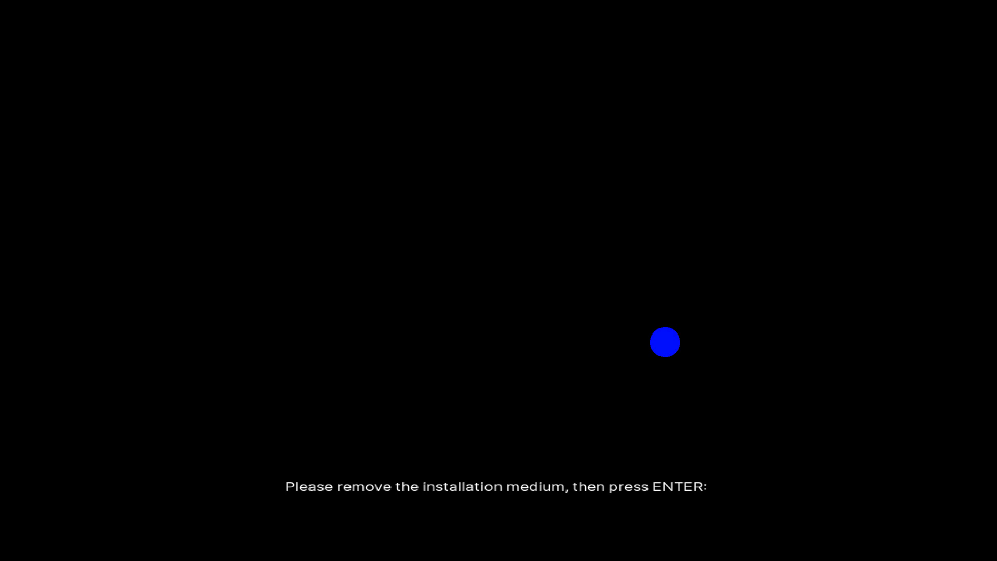
Continue booting after removing the install medium, then open the Zorin menu on the new desktop.
key(Return)
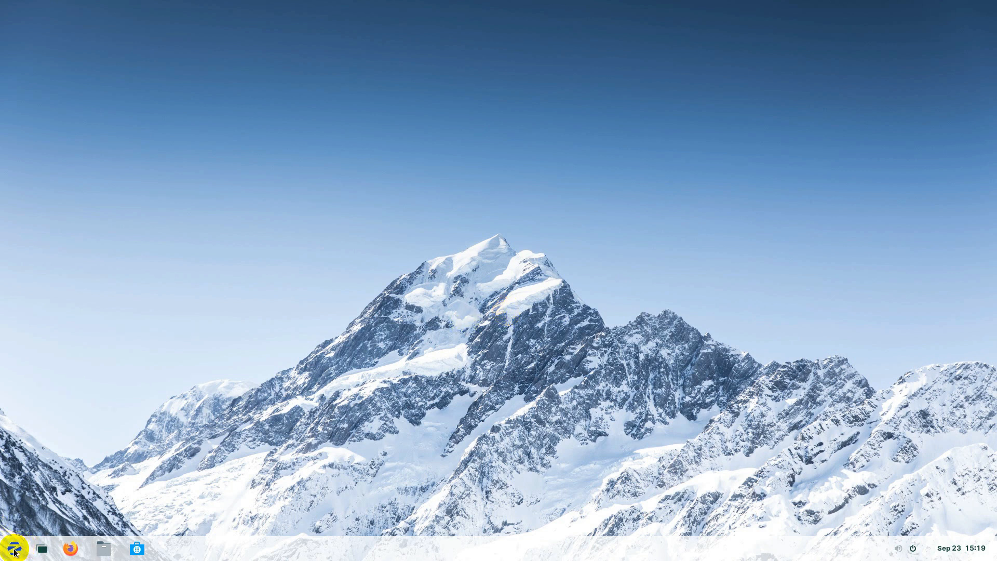
click(14, 548)
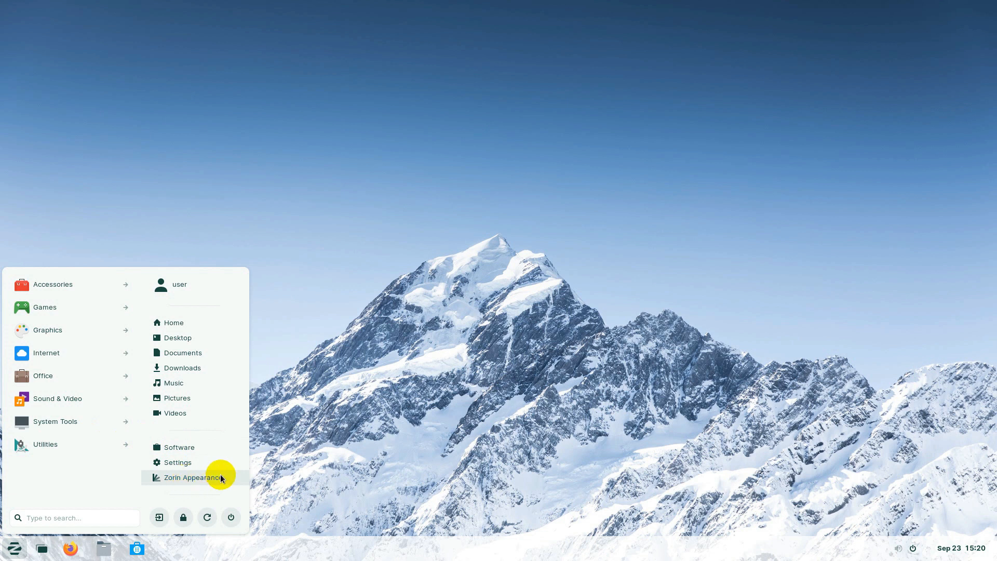
Open Zorin Appearance and try the top panel with bottom dock layout, checking its menus.
click(197, 477)
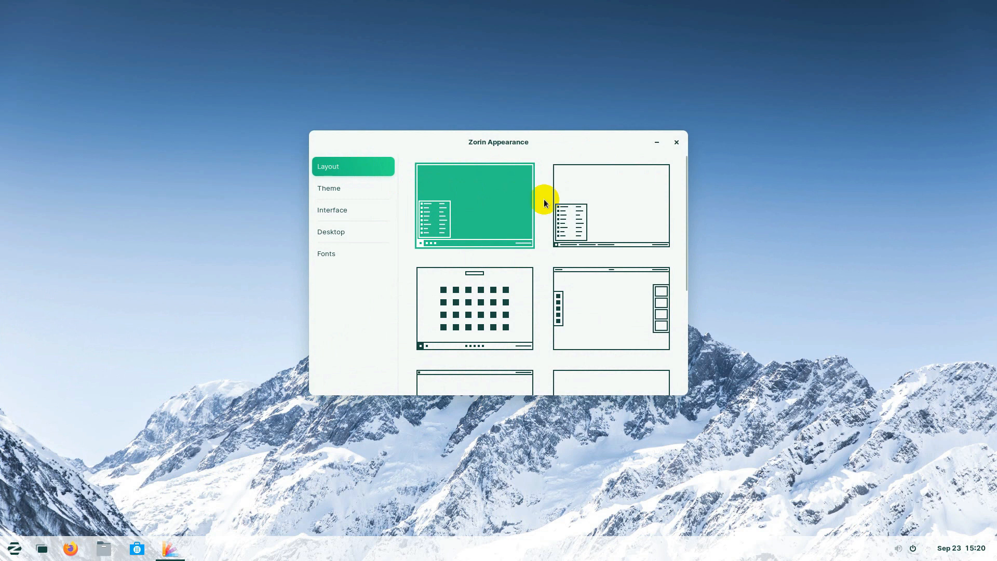
scroll(540, 335, down, 3)
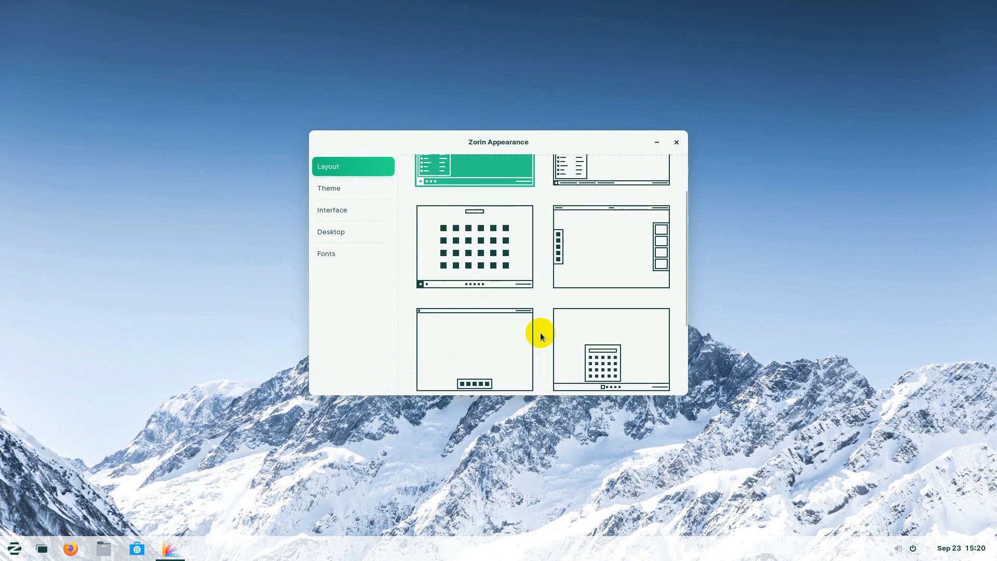
scroll(540, 335, down, 1)
scroll(540, 335, down, 2)
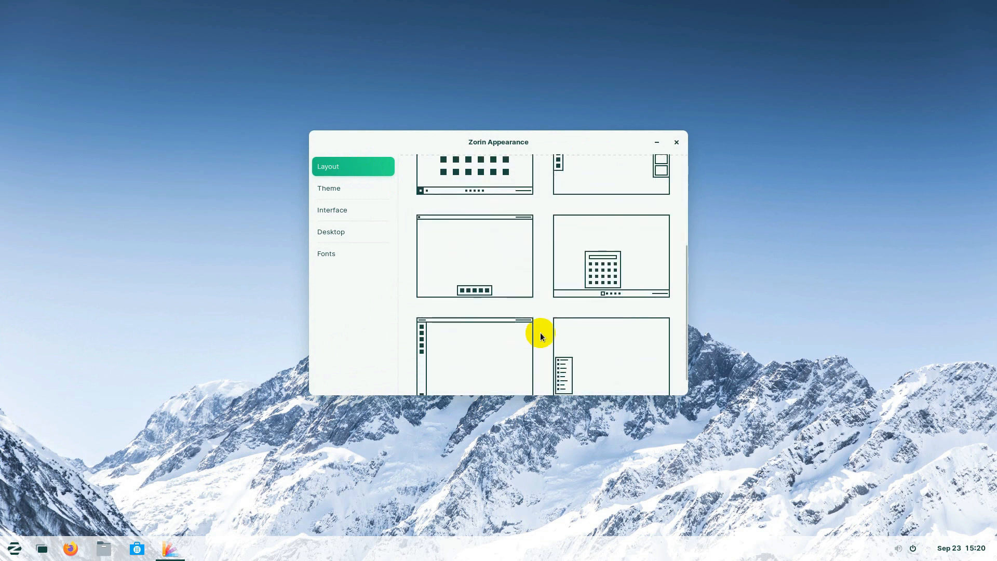
click(469, 259)
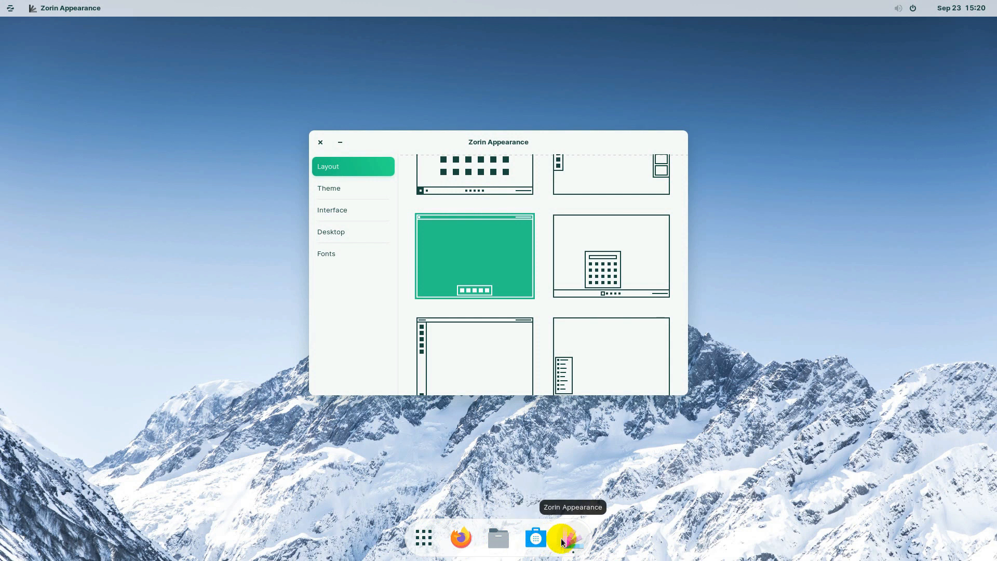
click(54, 8)
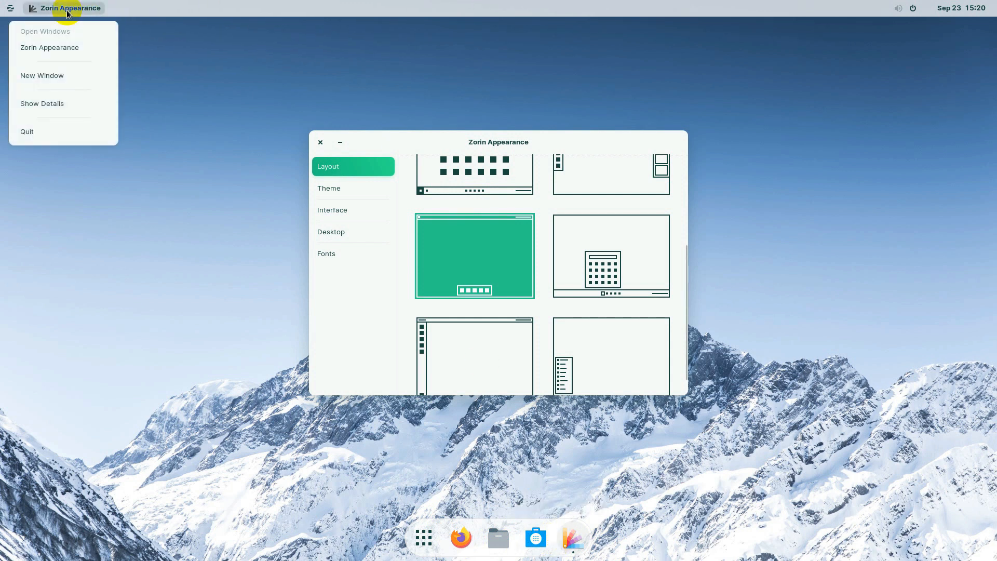
click(10, 8)
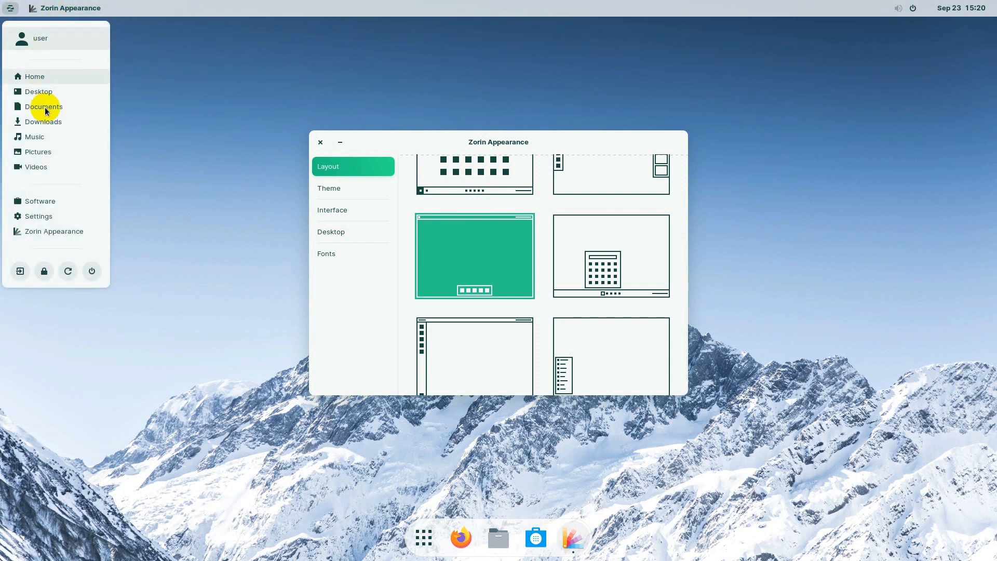
click(45, 9)
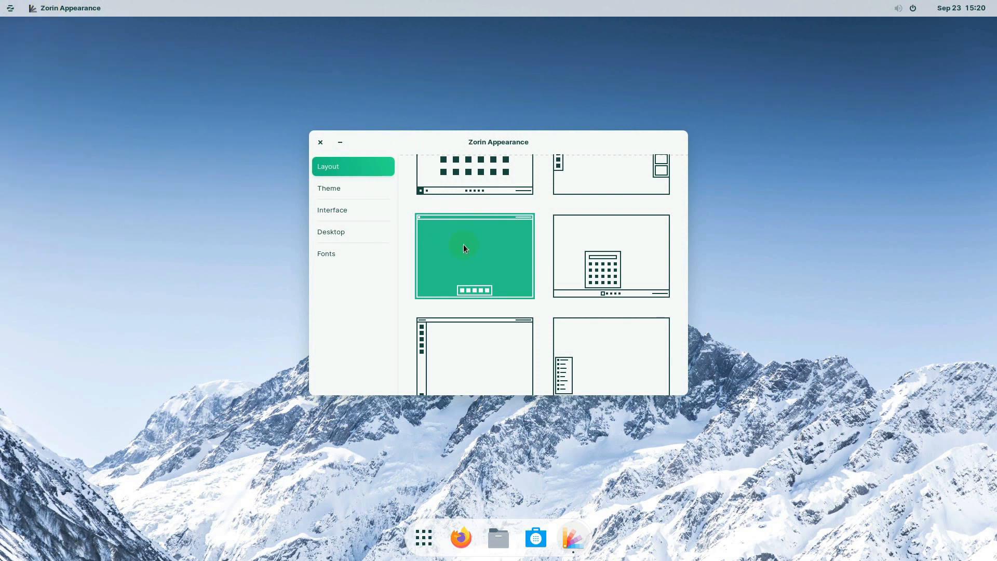
Try the bottom taskbar layout with centred icons and preview its application launcher.
click(613, 267)
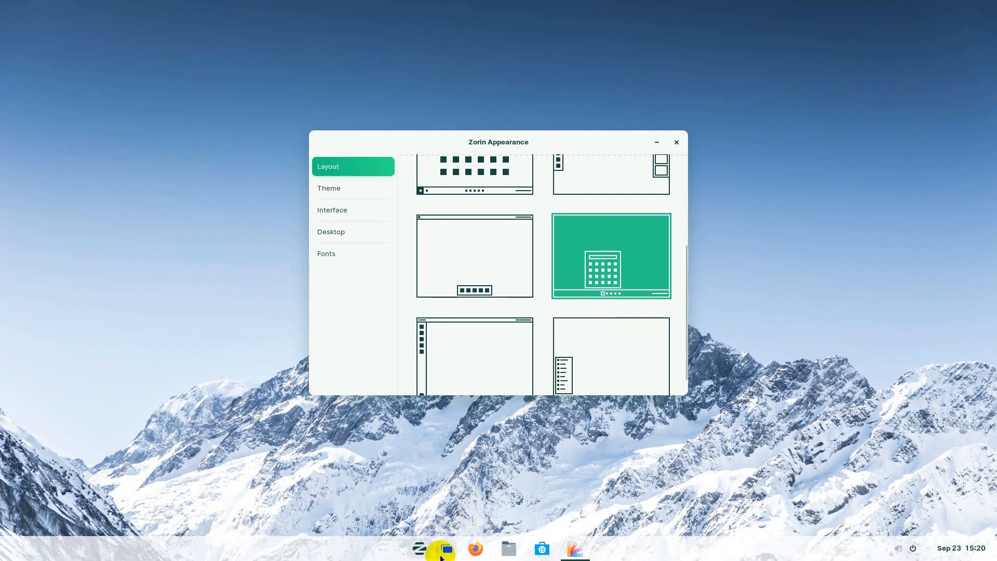
mouse_move(571, 554)
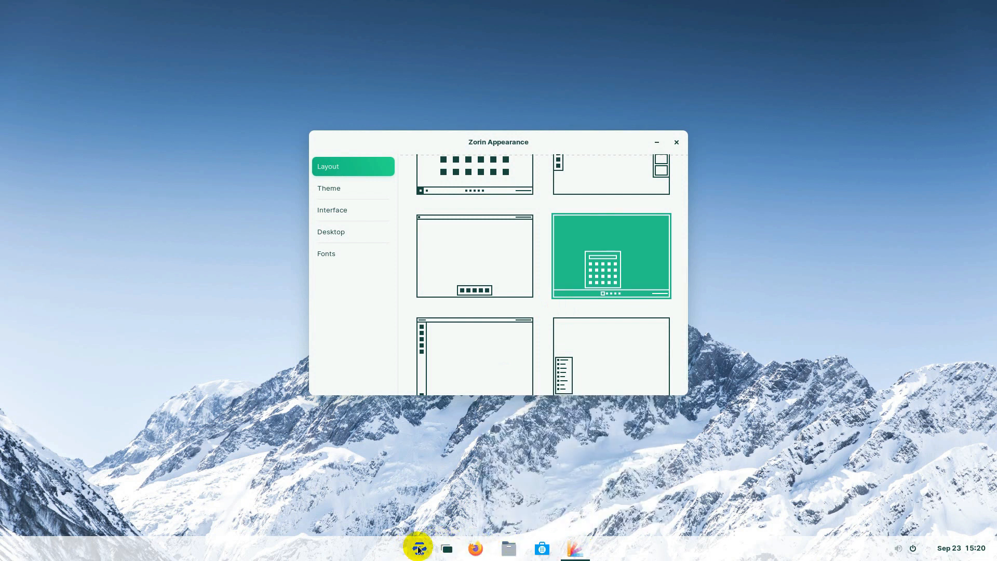
click(418, 547)
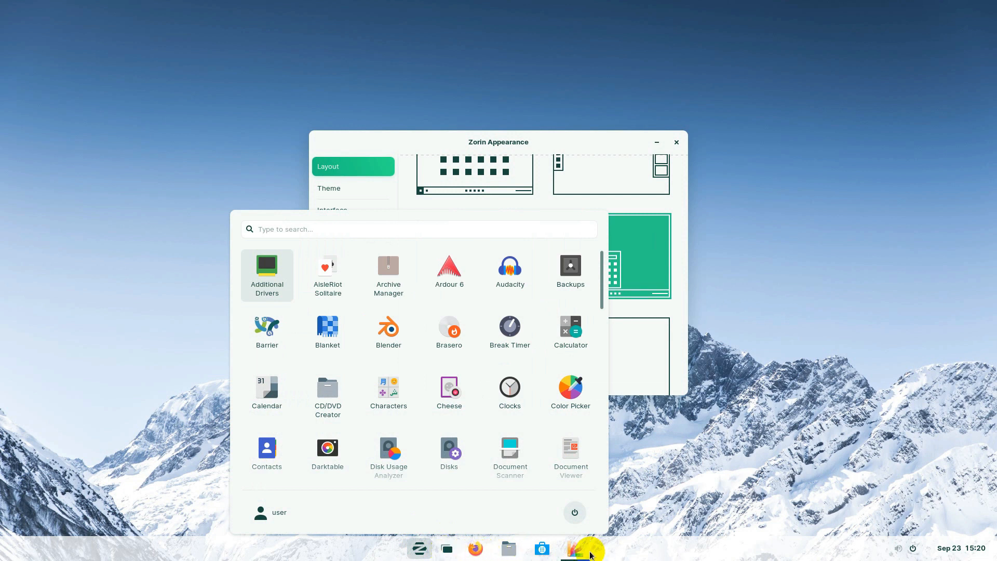
click(573, 138)
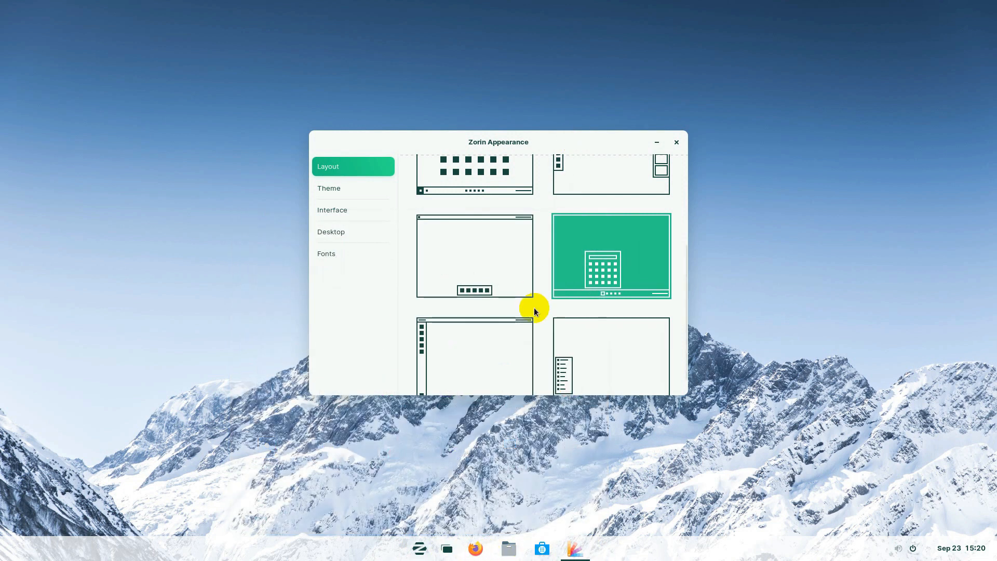
Apply the left-dock layout with a top bar and preview its applications grid.
scroll(533, 360, down, 1)
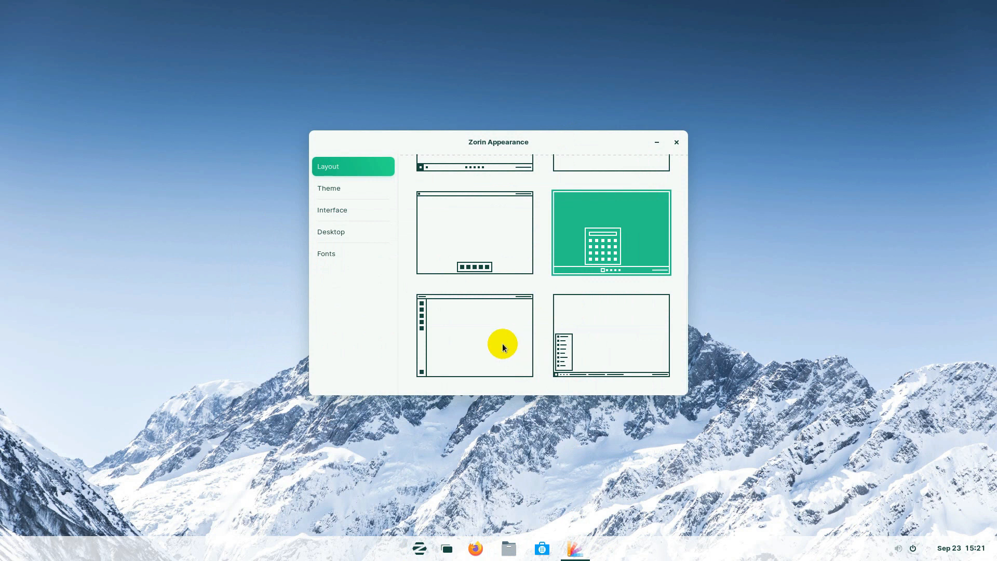
click(465, 328)
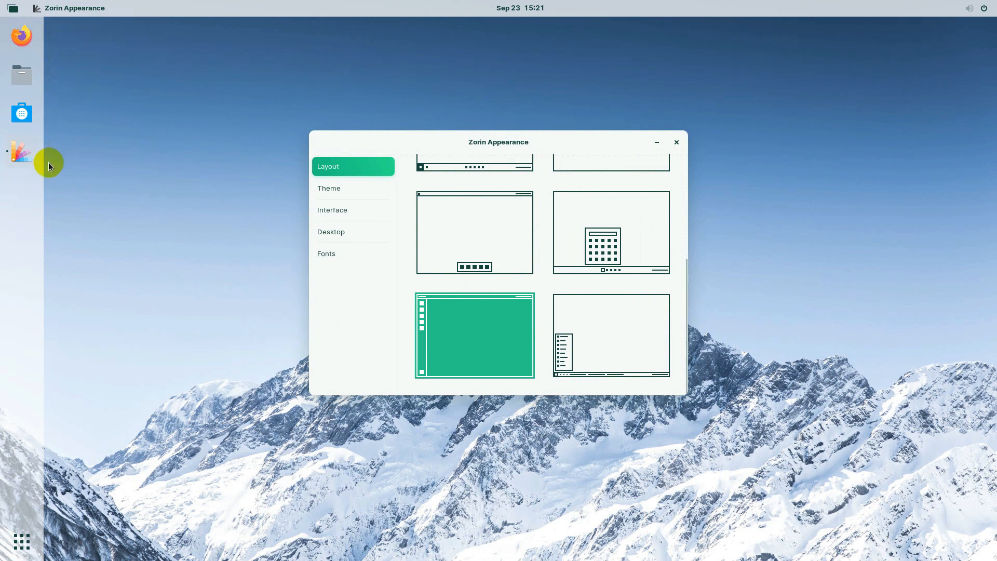
click(23, 544)
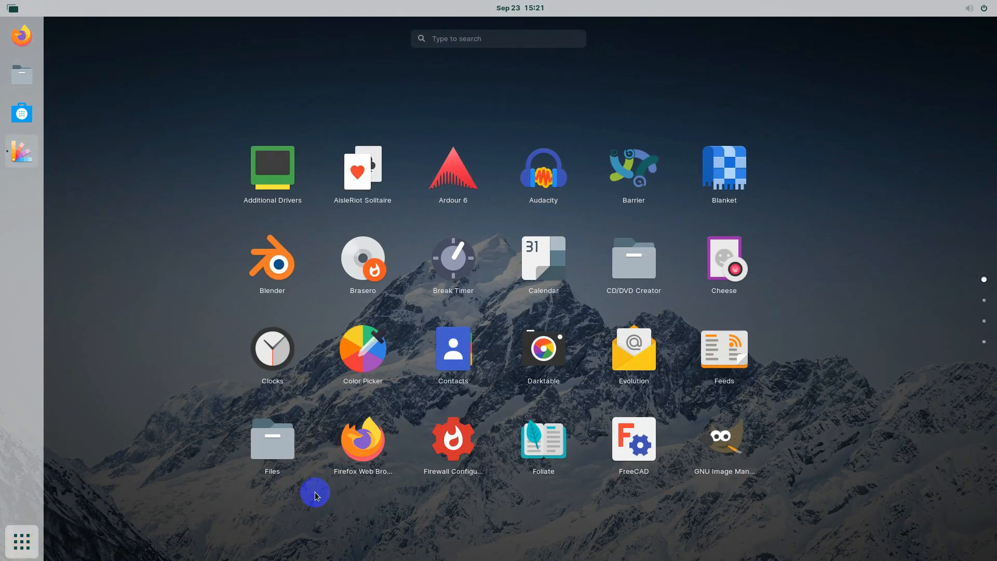
scroll(565, 327, down, 3)
scroll(565, 326, up, 2)
click(21, 543)
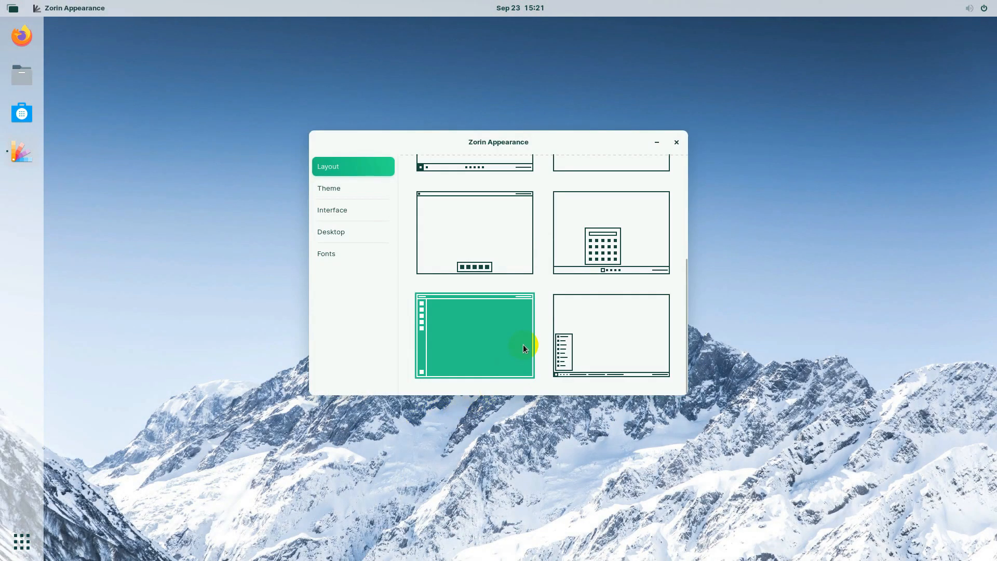
Set the accent colour to purple and the background theme to Dark.
click(328, 188)
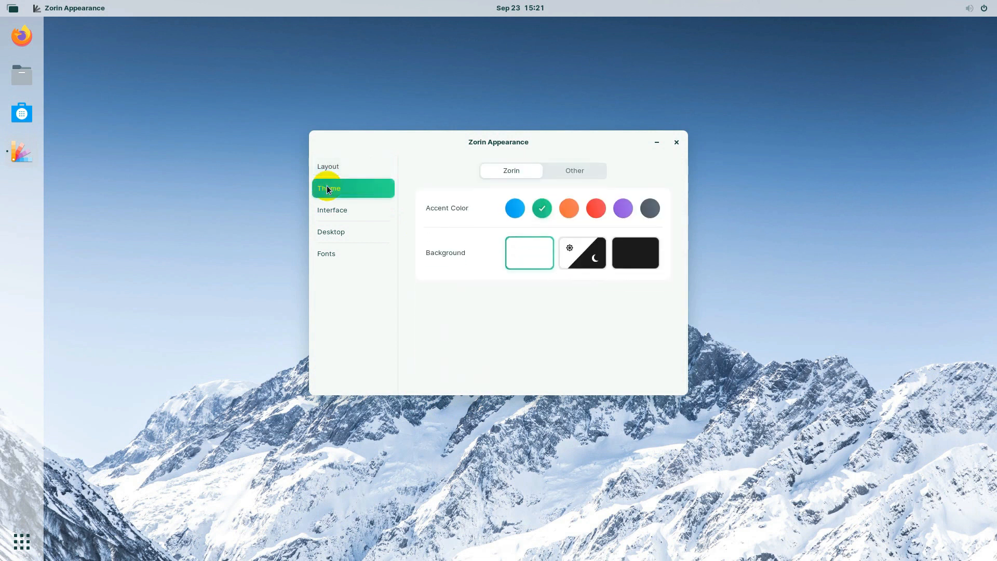
click(516, 208)
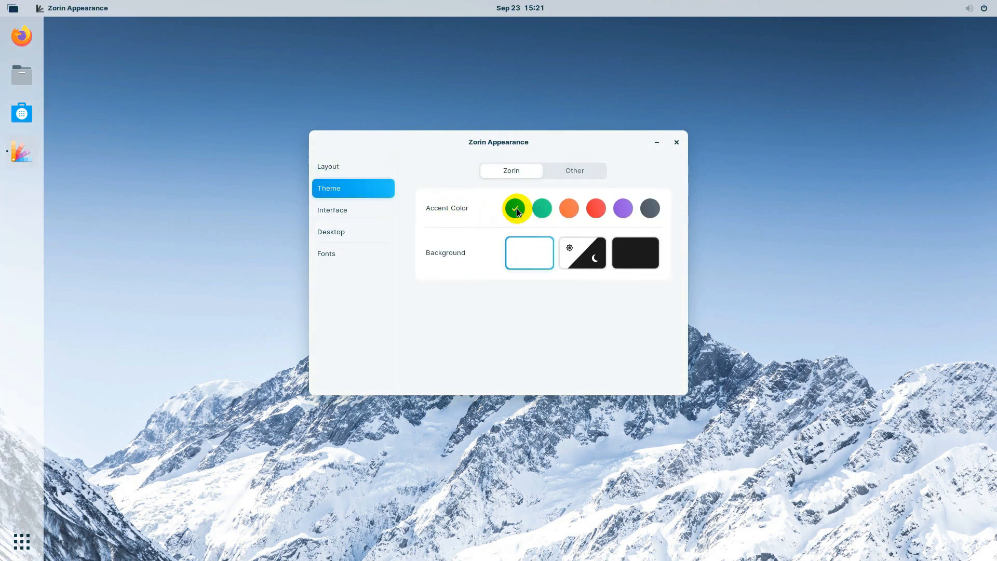
click(597, 208)
click(624, 210)
click(582, 261)
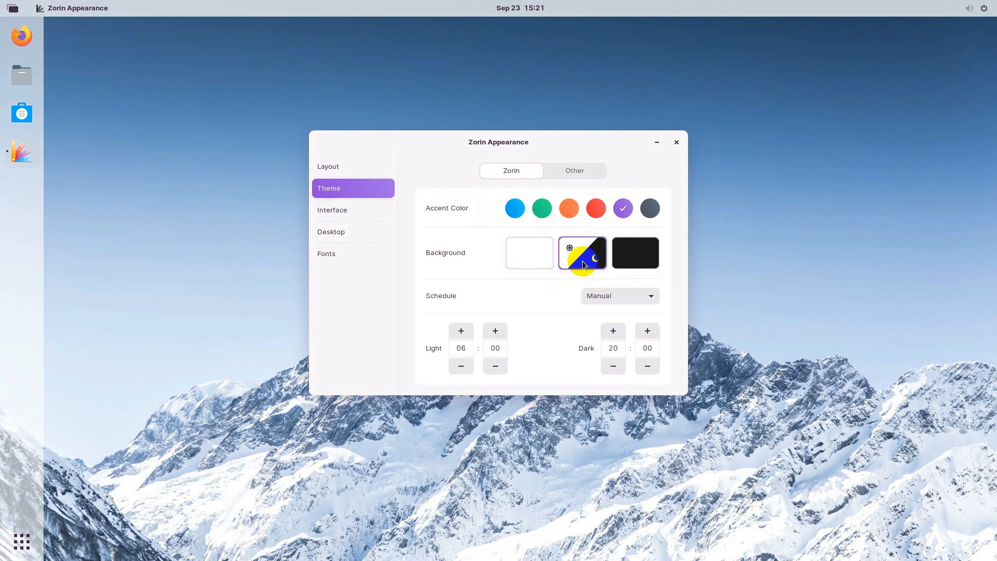
click(631, 252)
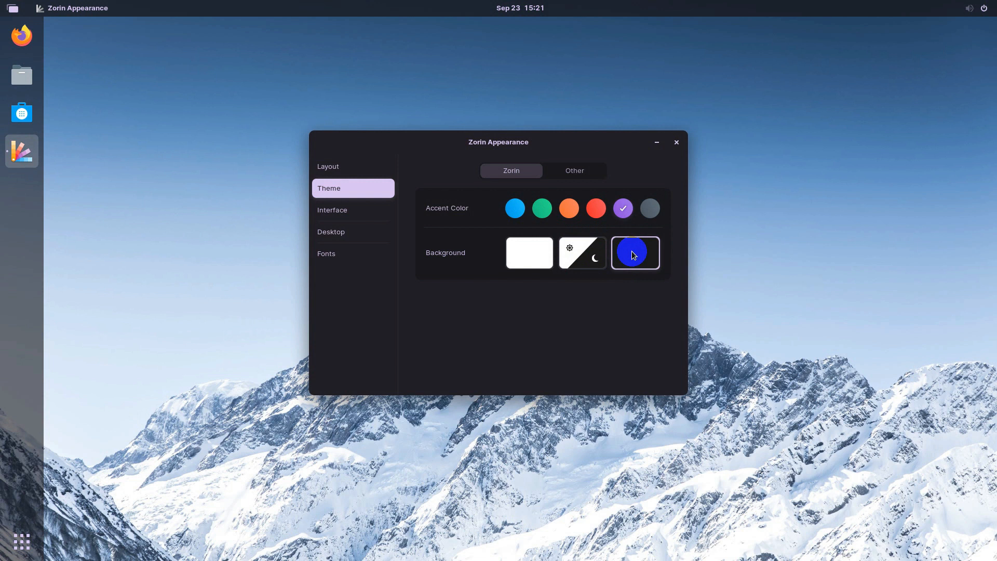
Show Home and Trash icons on the desktop, glance at Fonts, and close Zorin Appearance.
click(343, 212)
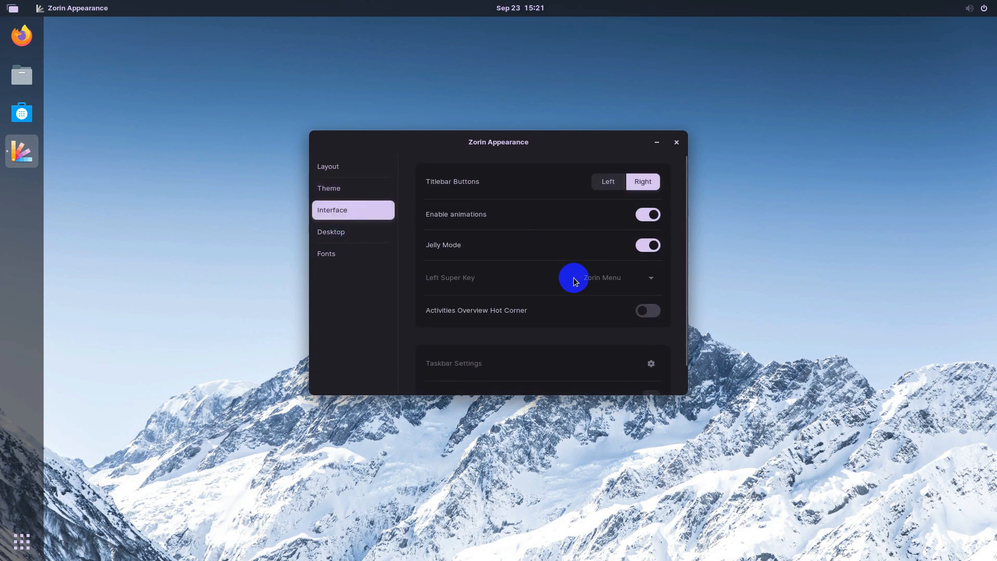
click(344, 234)
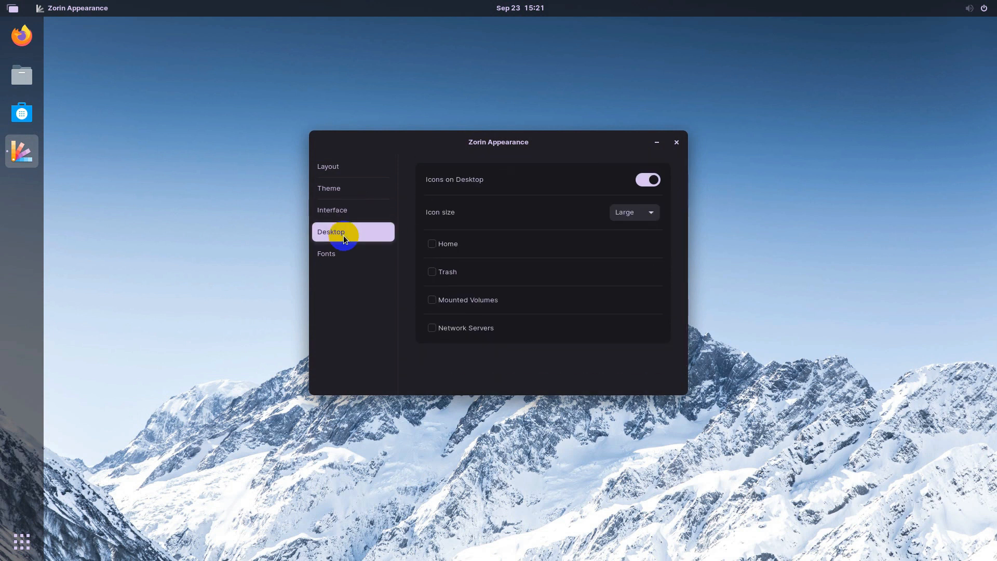
click(441, 244)
click(434, 272)
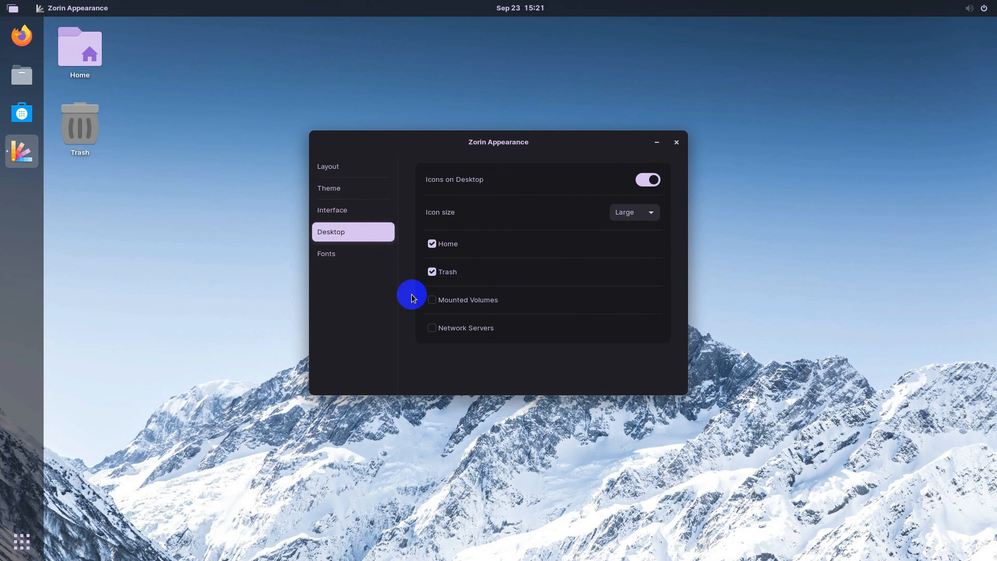
click(350, 255)
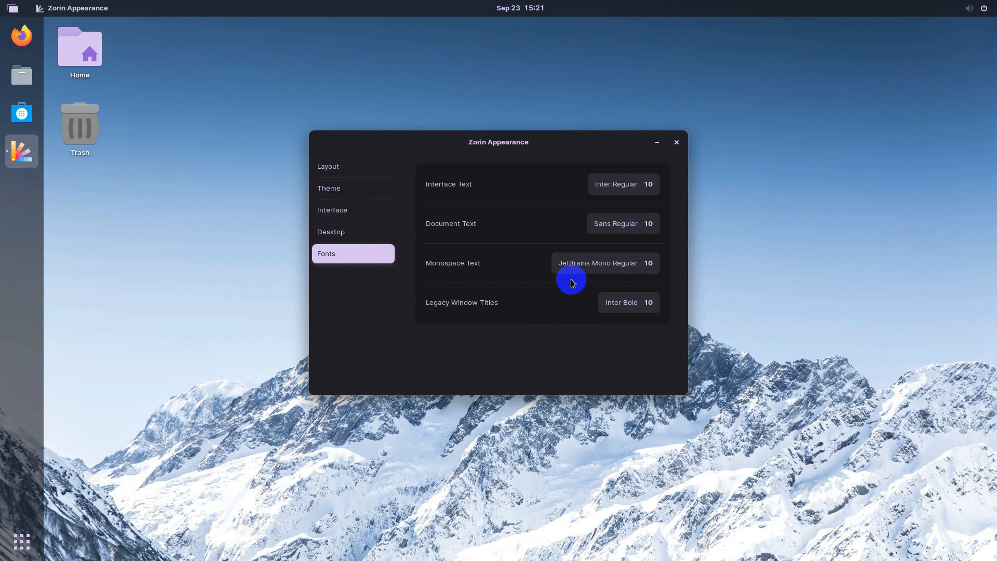
click(676, 142)
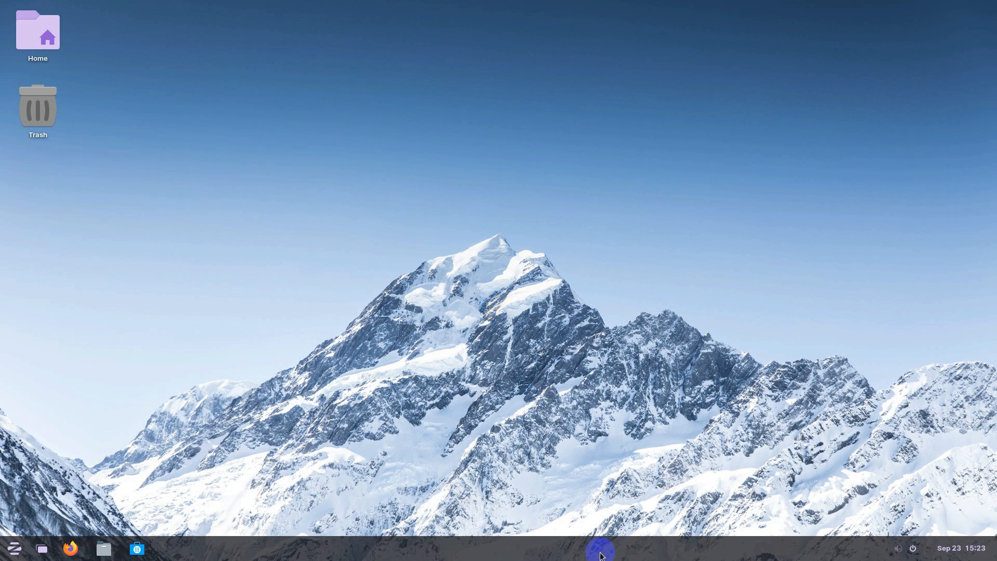
Open Taskbar Settings, vary the panel size and return it to 48 px, and toggle Intellihide on then off.
right_click(630, 549)
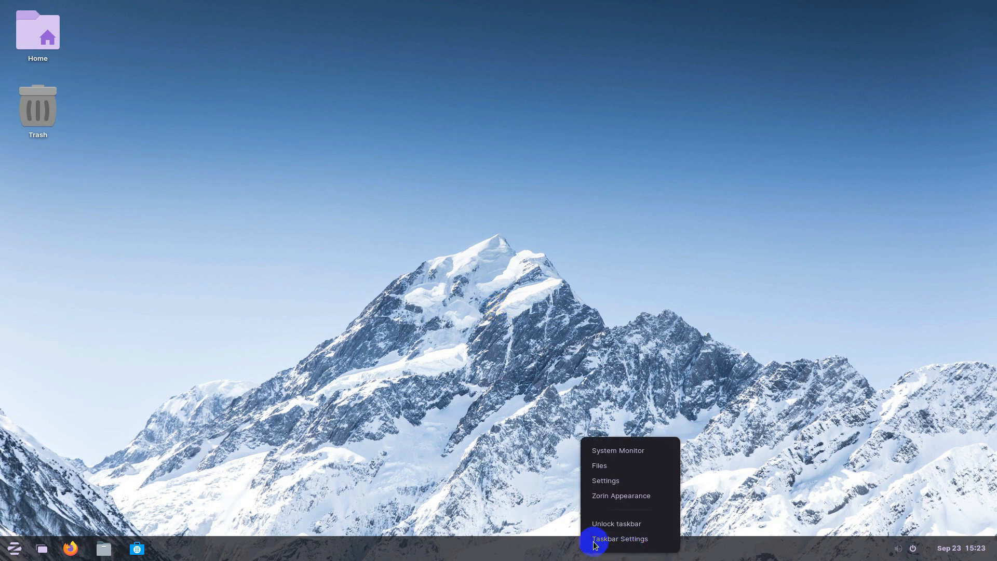
click(623, 541)
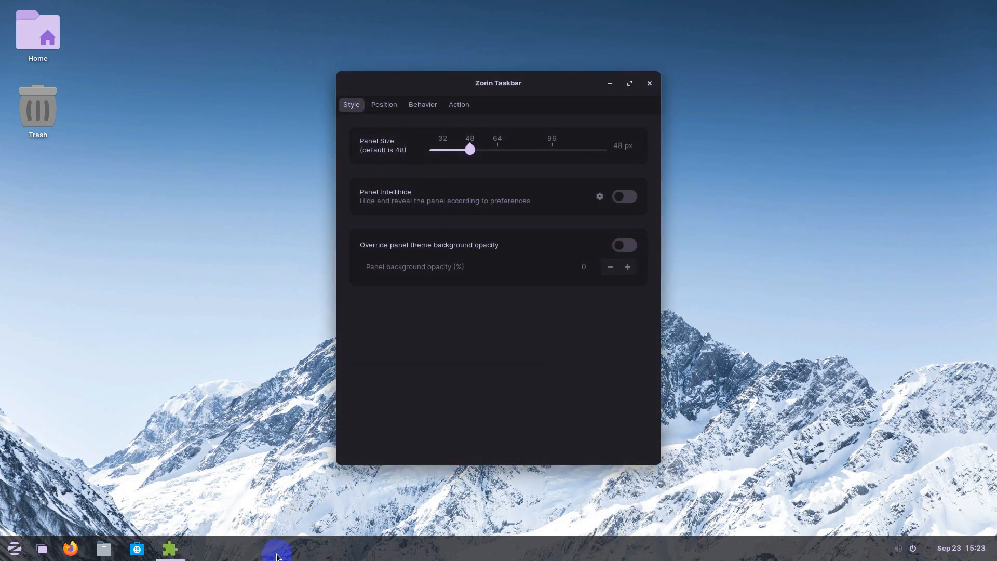
mouse_move(474, 157)
mouse_down()
mouse_move(497, 157)
mouse_move(455, 154)
mouse_up()
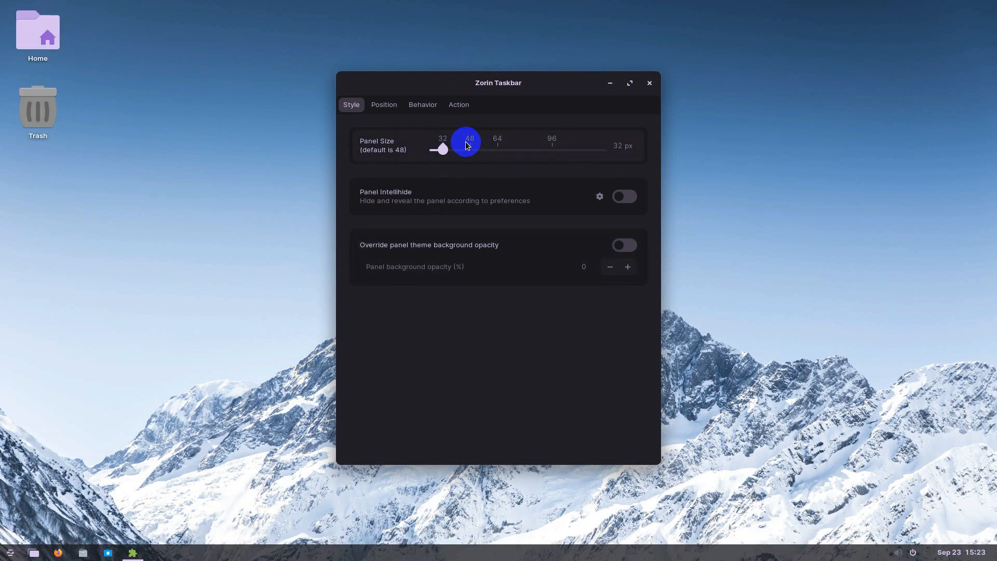
drag(445, 150, 472, 155)
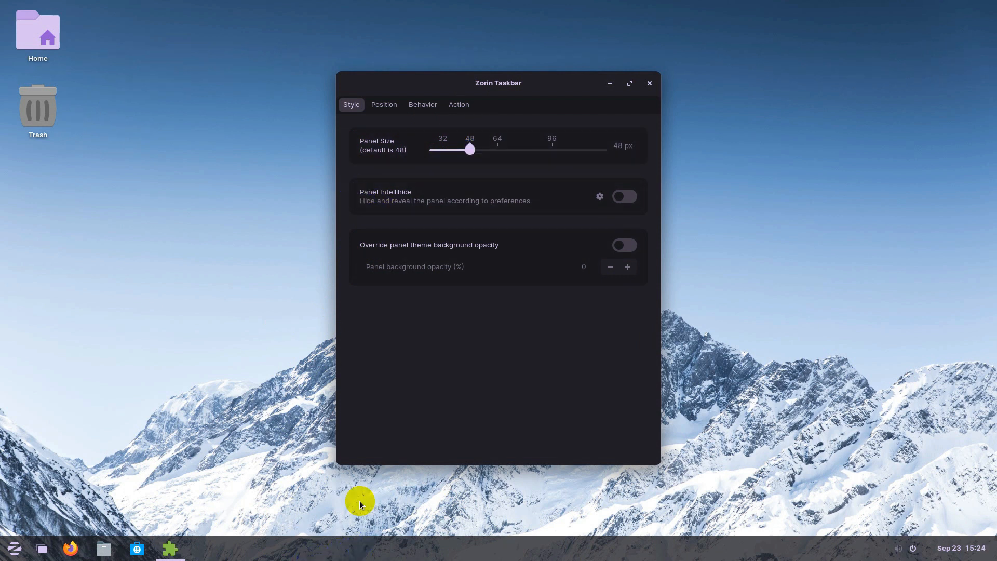
click(629, 200)
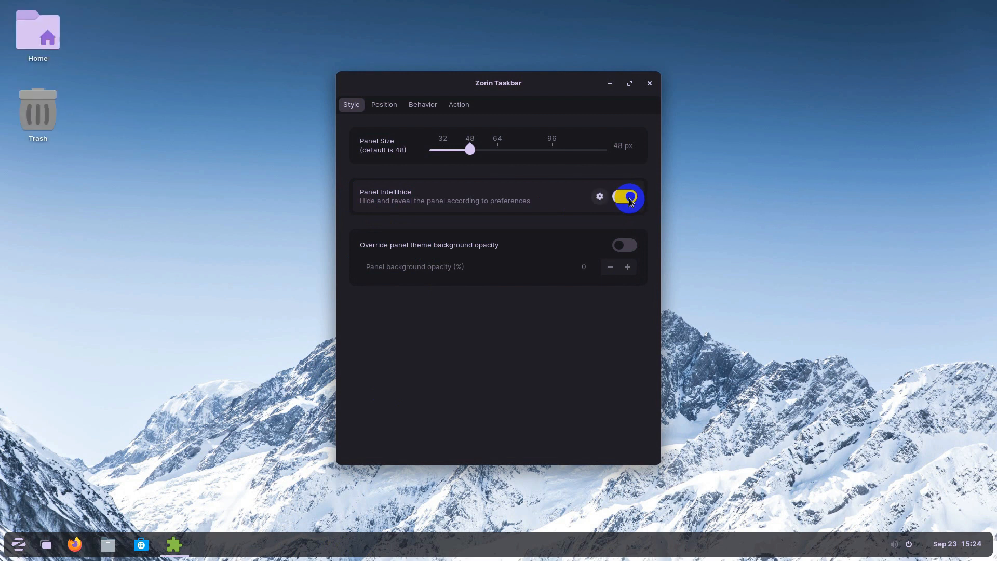
click(630, 201)
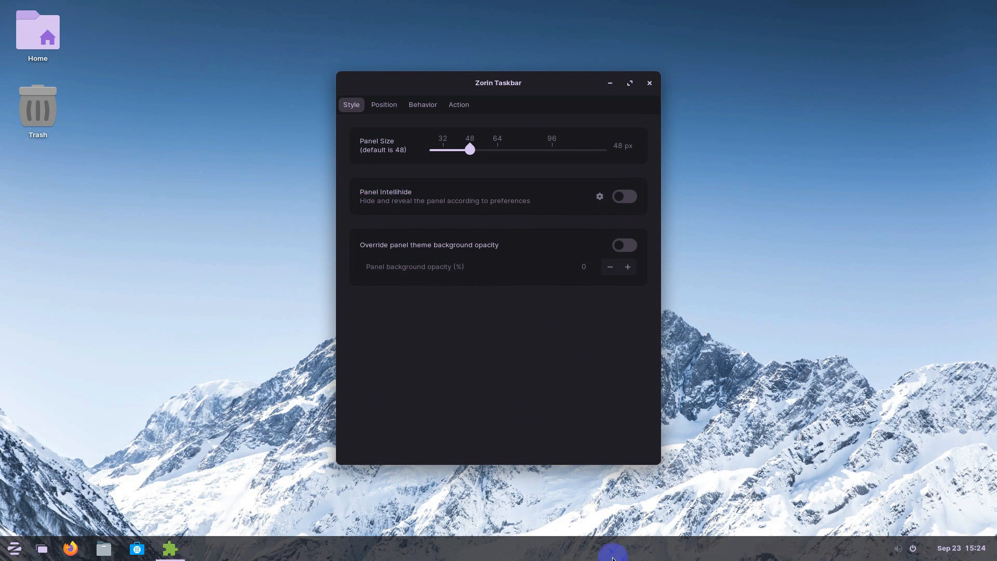
Enable the panel background opacity override and raise the taskbar opacity to 100%.
click(630, 248)
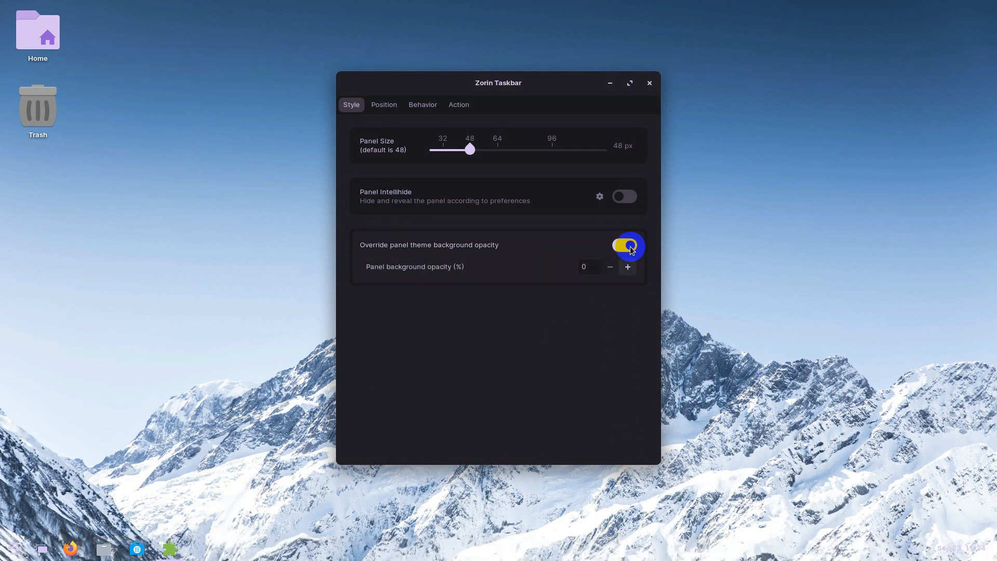
click(584, 267)
click(624, 269)
click(624, 269)
click(623, 269)
click(623, 269)
click(623, 268)
click(623, 268)
double_click(624, 268)
click(623, 269)
double_click(624, 268)
click(623, 268)
double_click(623, 269)
click(624, 269)
double_click(624, 268)
click(623, 268)
double_click(624, 268)
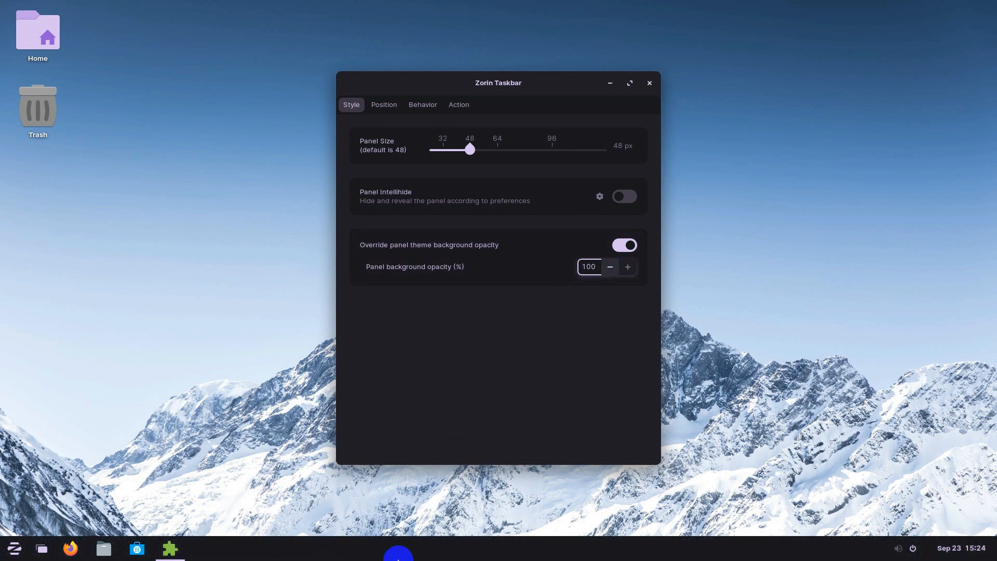
Lower the taskbar opacity to 0%, preview the transparent taskbar, and go to the Position page.
click(572, 266)
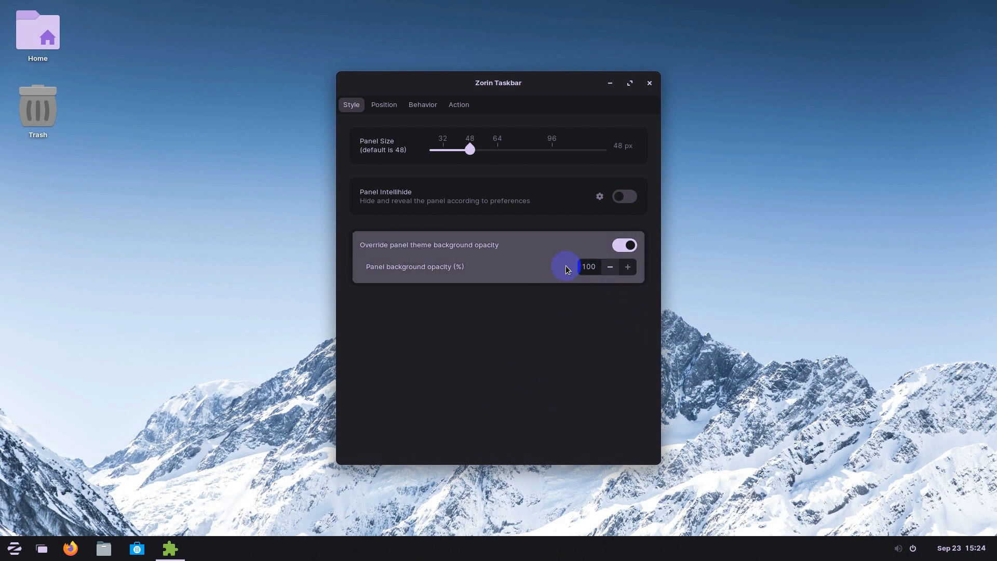
click(611, 267)
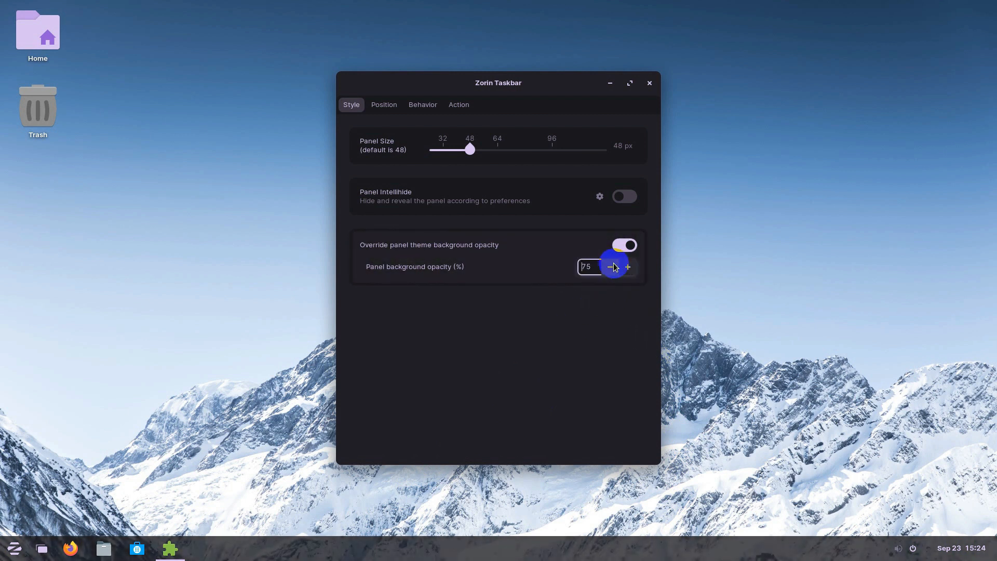
click(612, 267)
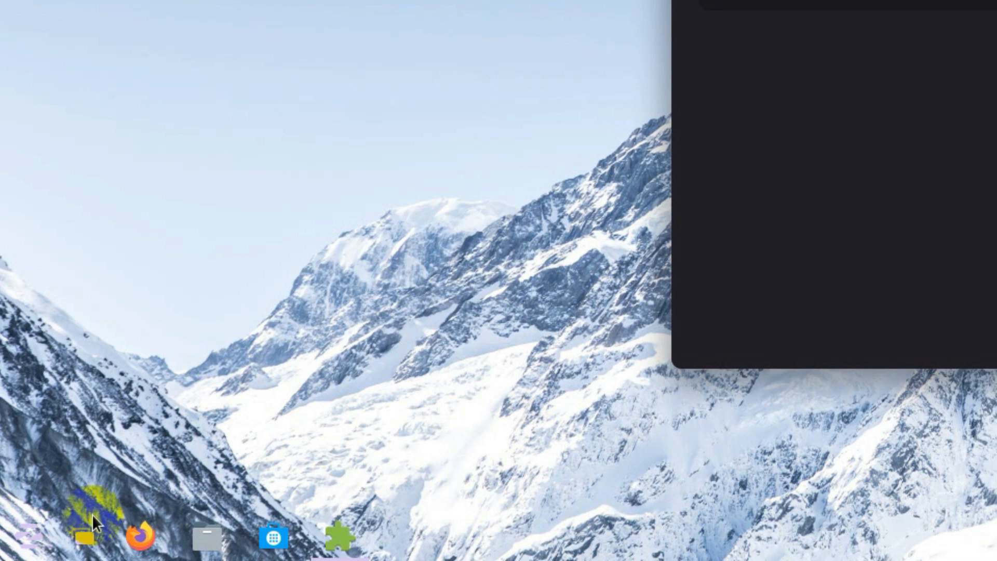
click(48, 533)
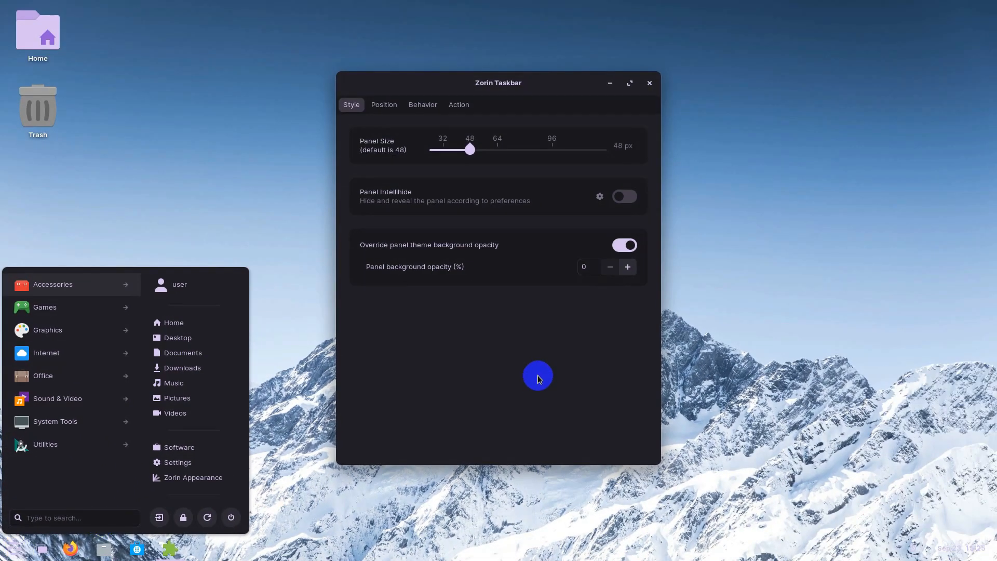
click(537, 376)
click(390, 110)
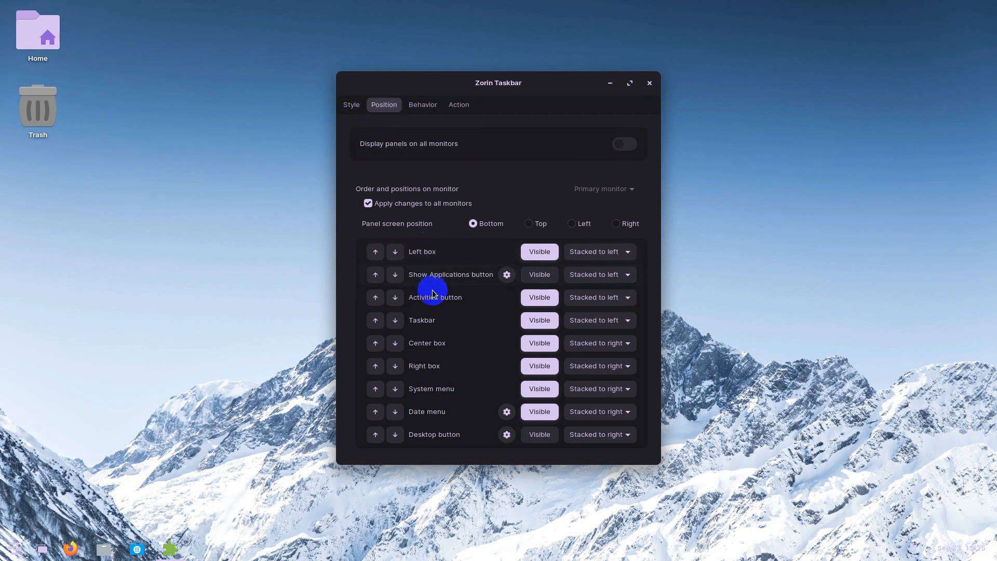
Turn off the panel background opacity override so the taskbar is opaque again.
click(545, 278)
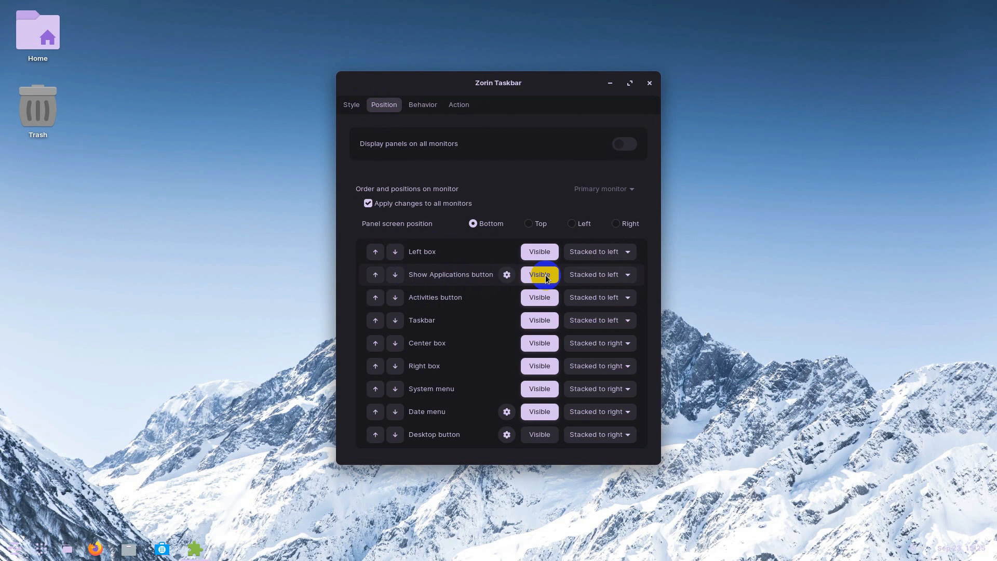
click(351, 104)
click(626, 247)
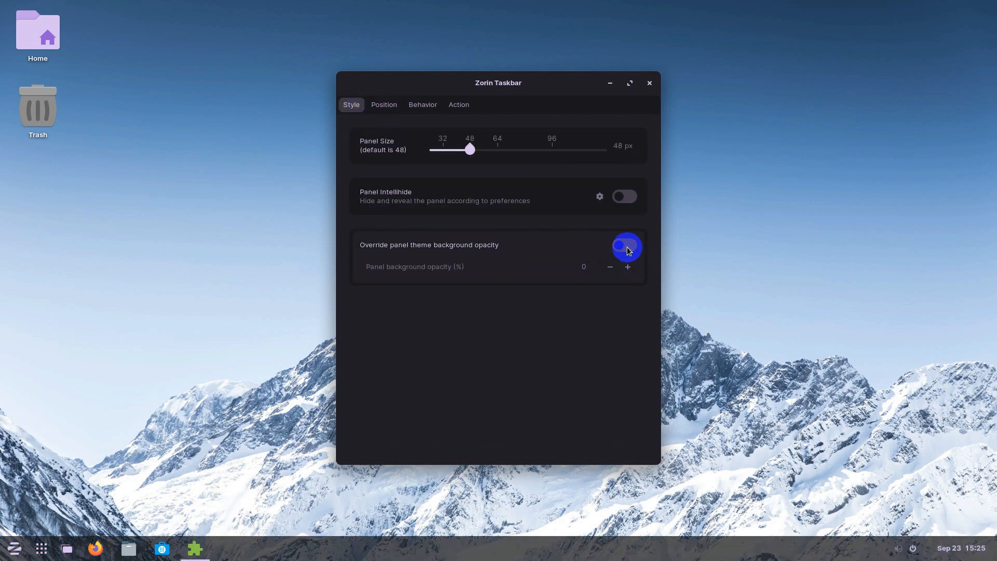
click(387, 104)
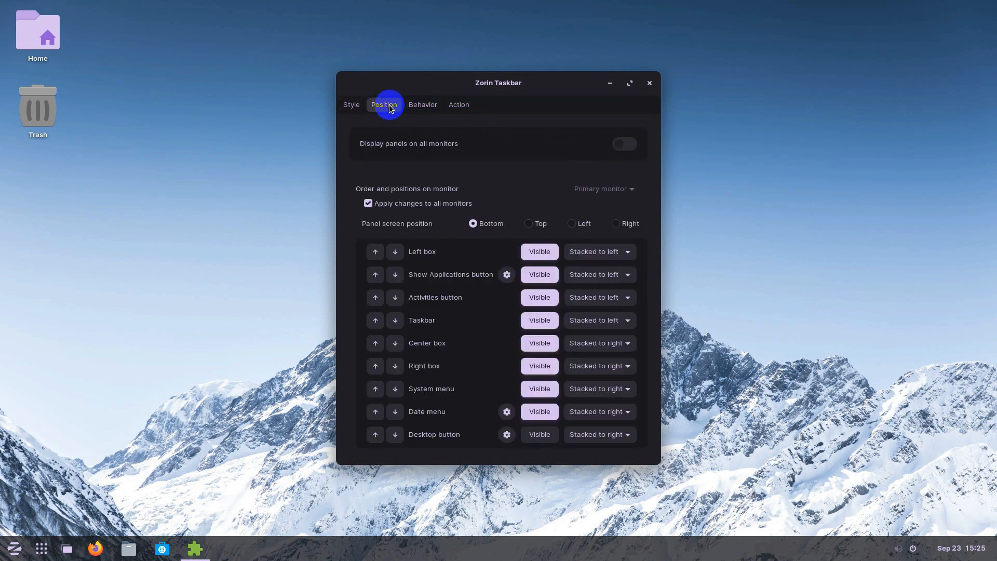
click(549, 283)
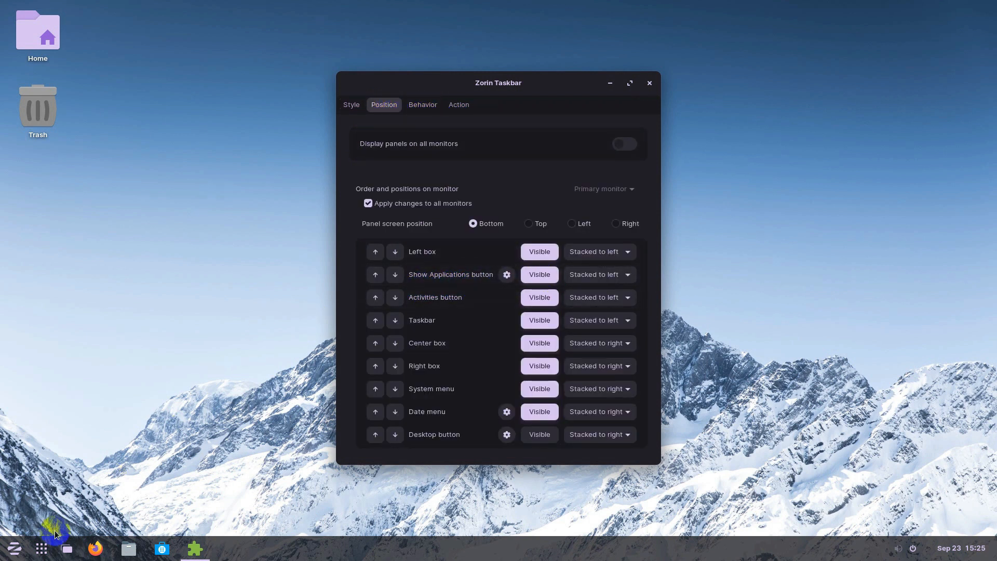
Hide the Show Applications button, make the Desktop button visible, and show the desktop.
click(43, 549)
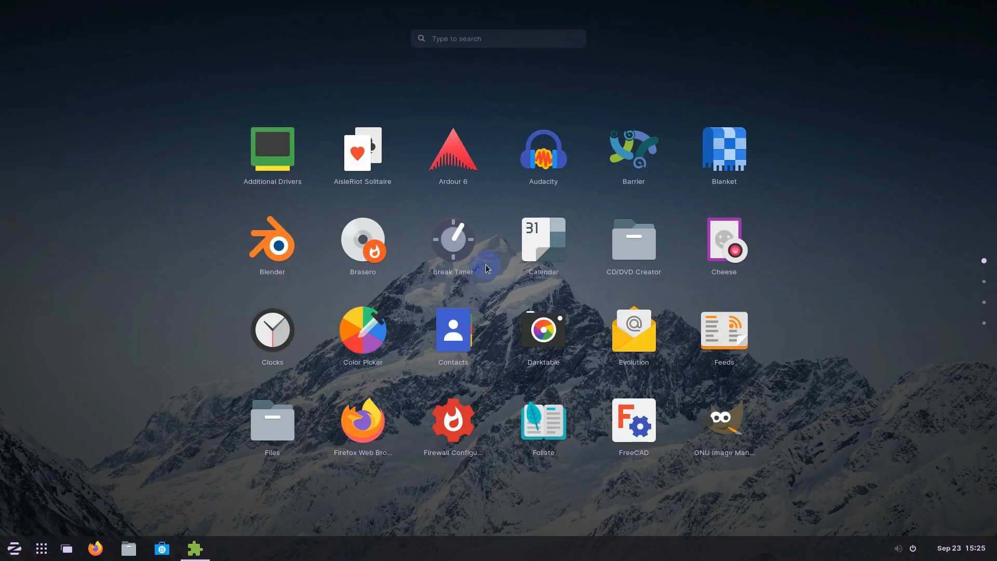
scroll(510, 248, down, 2)
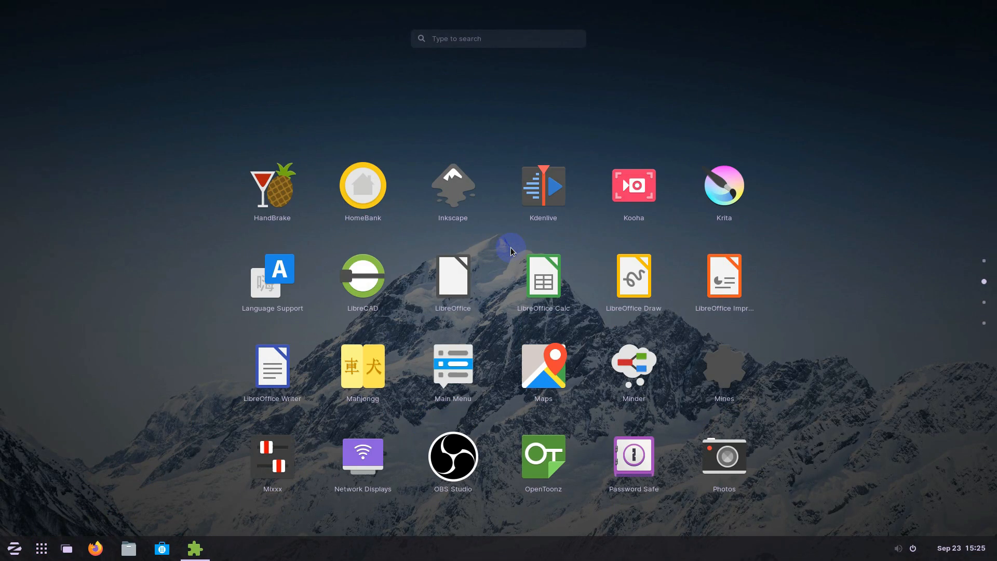
scroll(510, 248, up, 1)
click(42, 545)
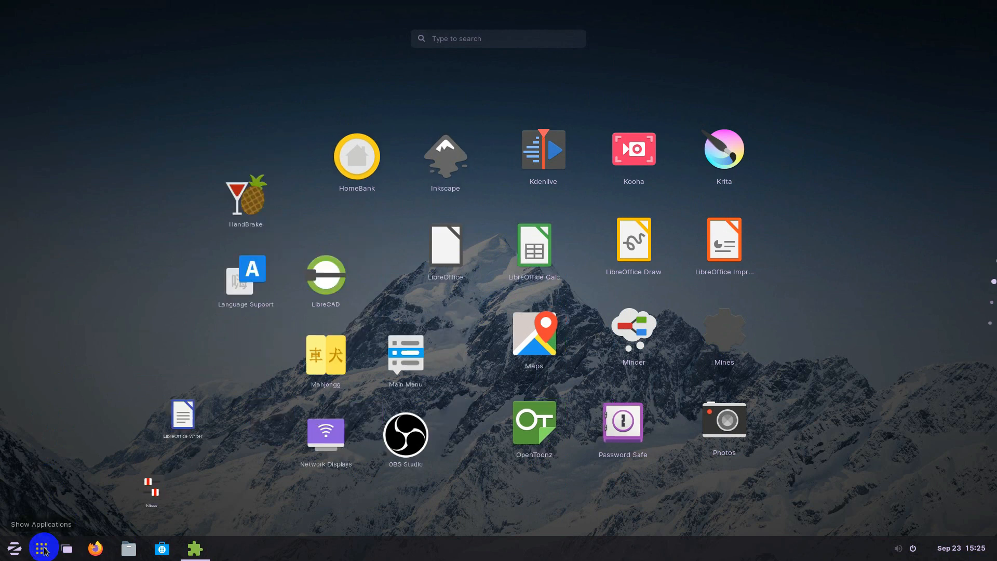
click(15, 548)
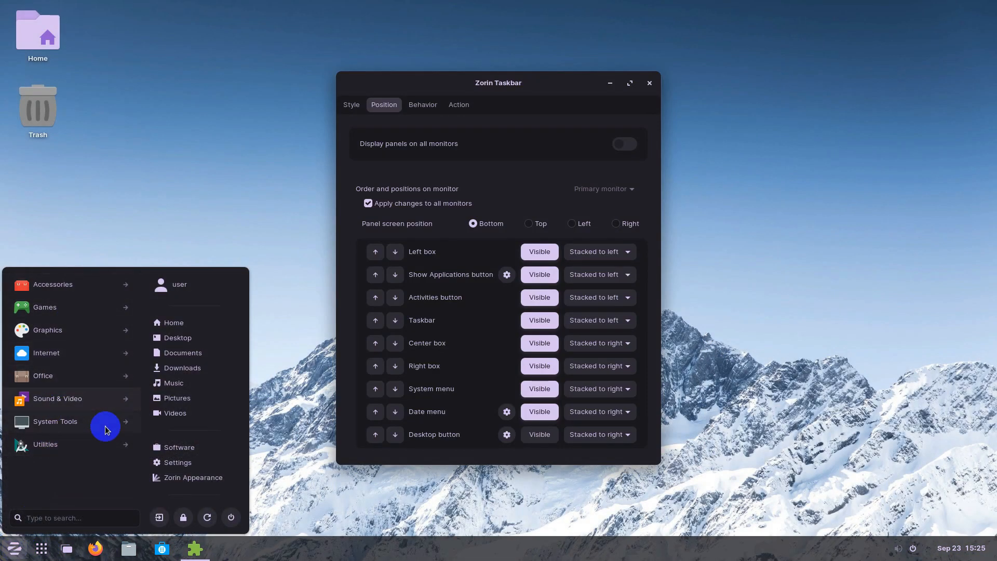
click(45, 547)
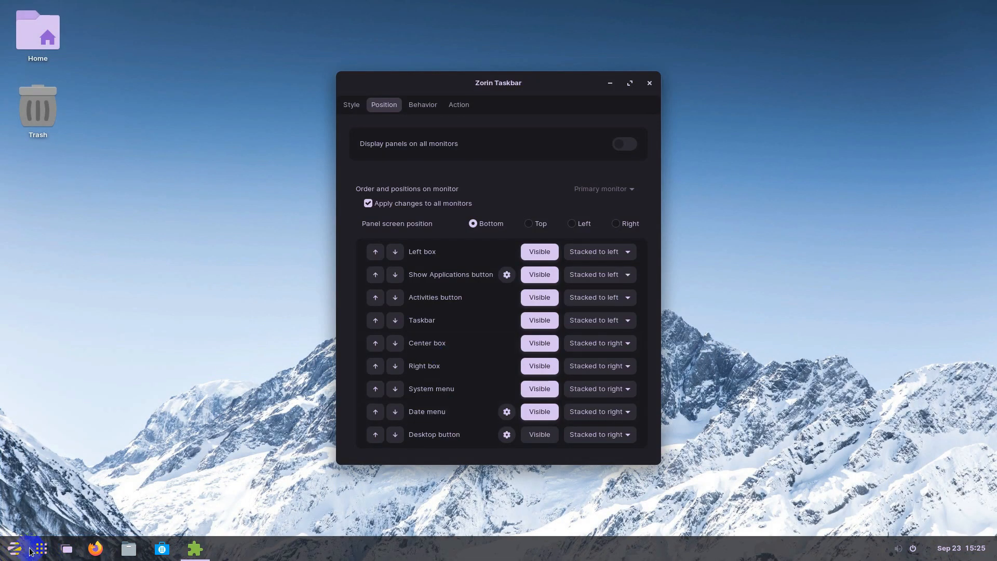
click(42, 548)
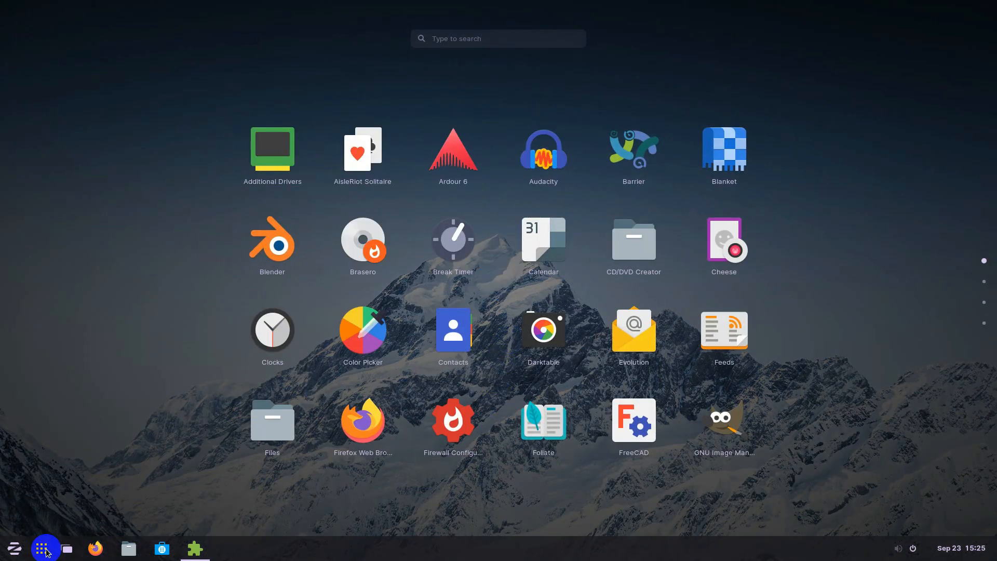
click(43, 547)
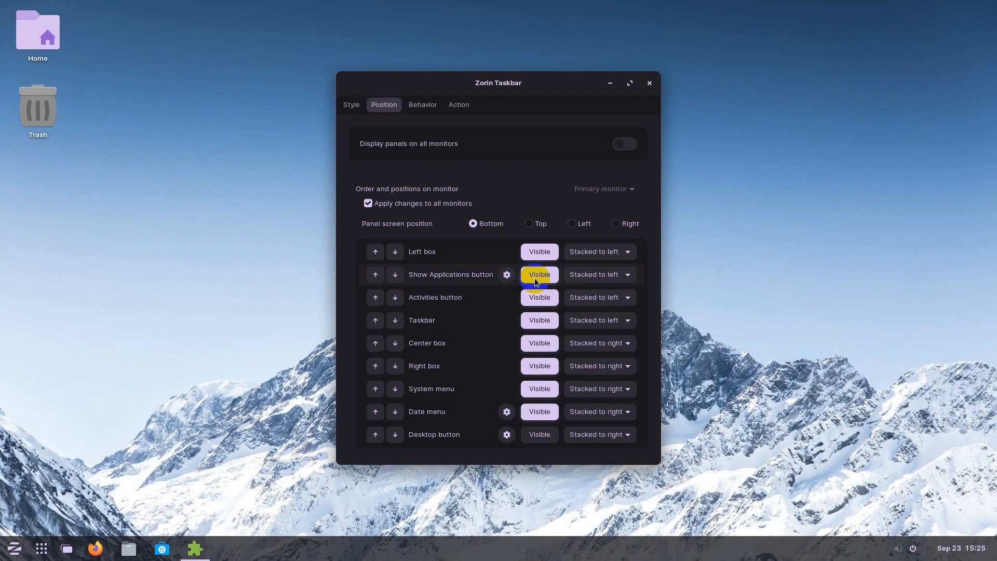
click(526, 279)
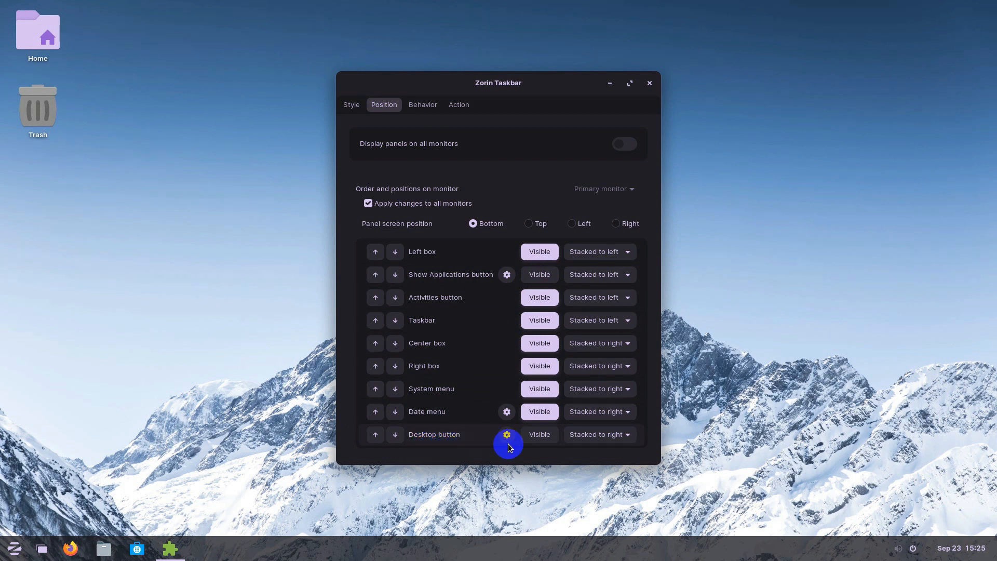
click(542, 438)
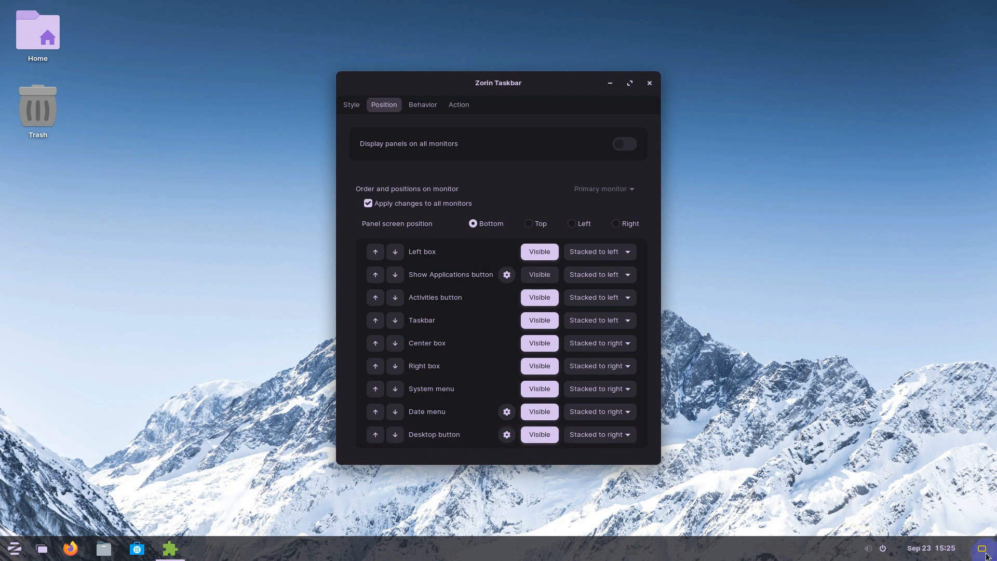
click(986, 555)
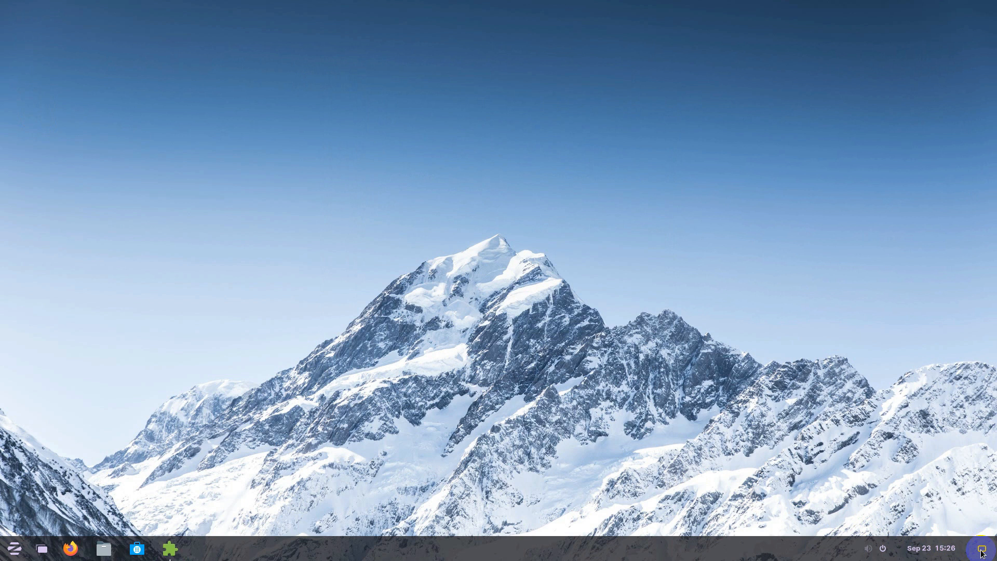
click(982, 551)
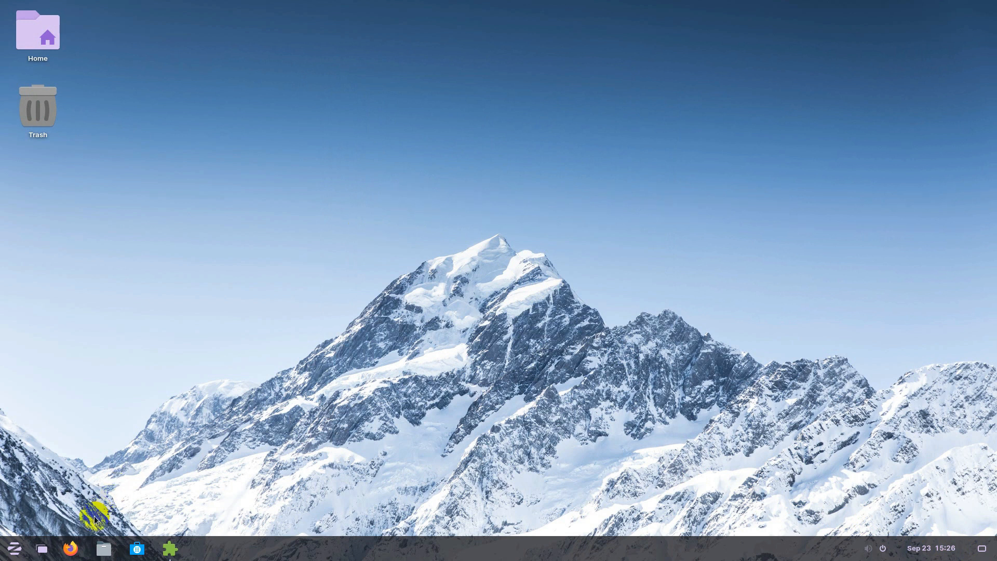
click(69, 549)
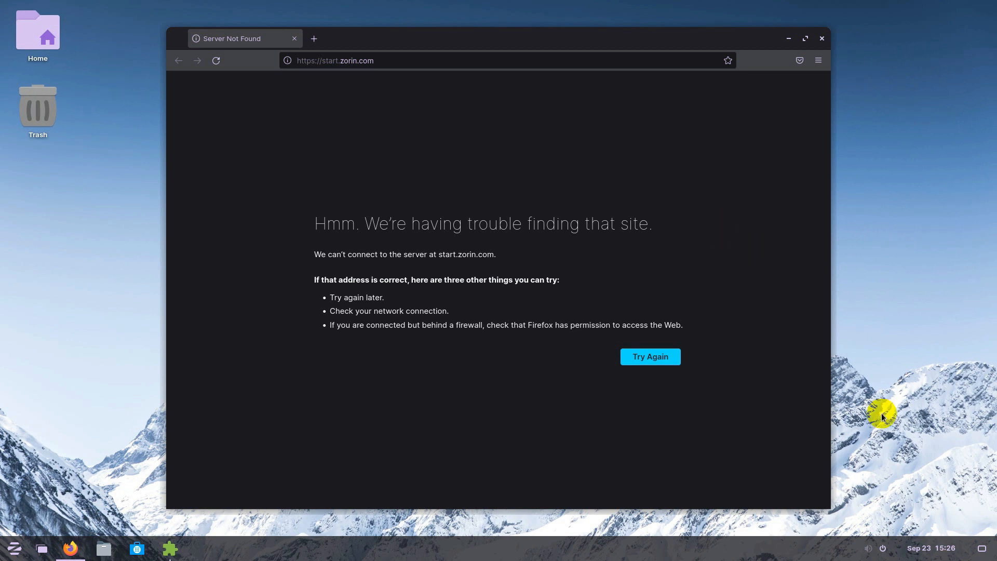
click(980, 550)
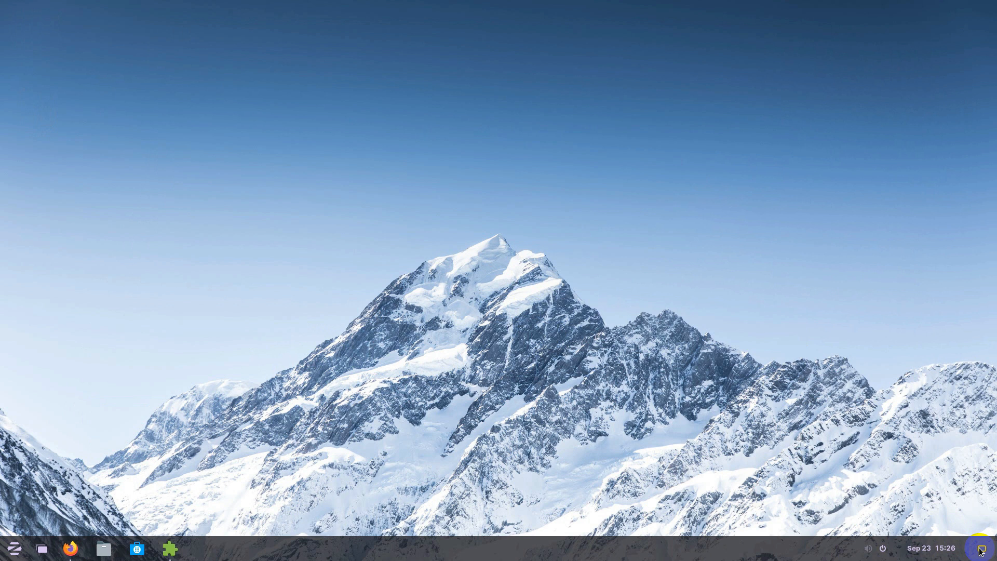
click(70, 549)
click(822, 39)
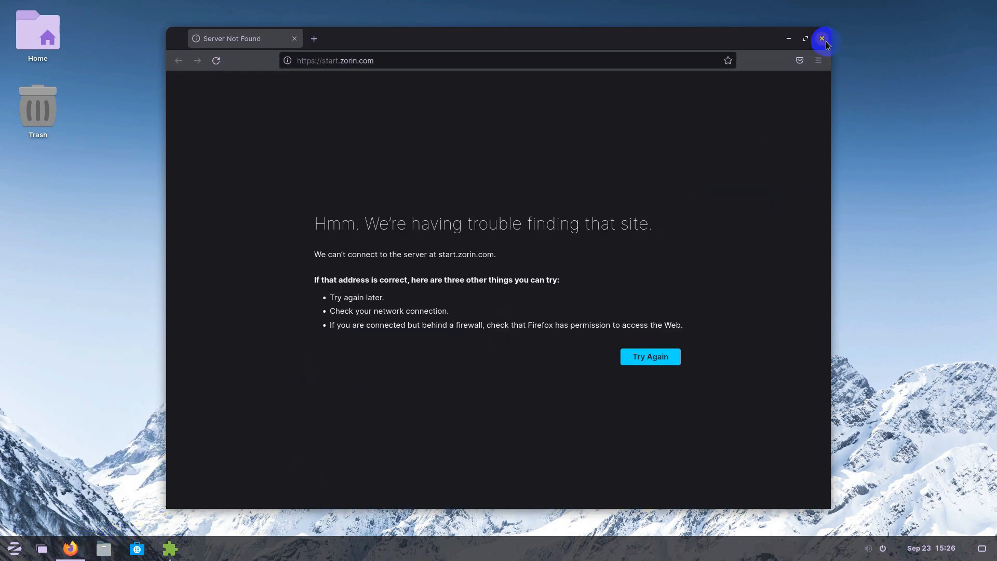
click(73, 548)
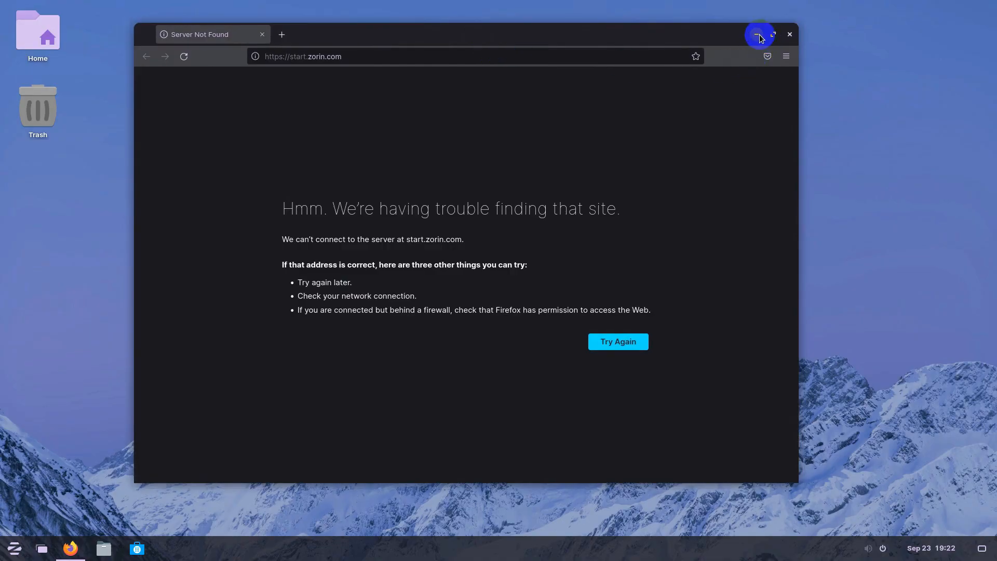
Close and relaunch Firefox, minimize and restore it twice, and move its window slightly right.
click(759, 36)
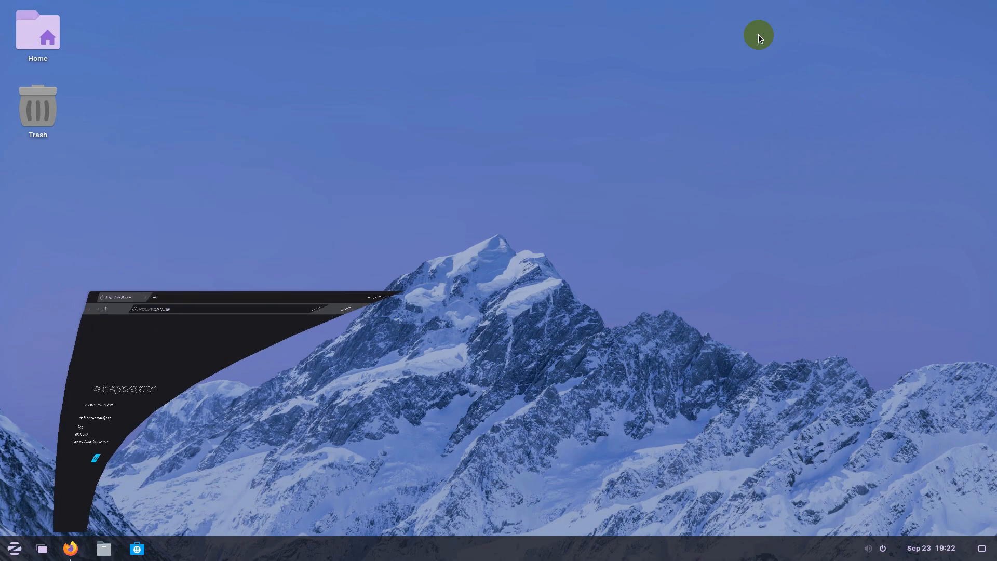
click(70, 548)
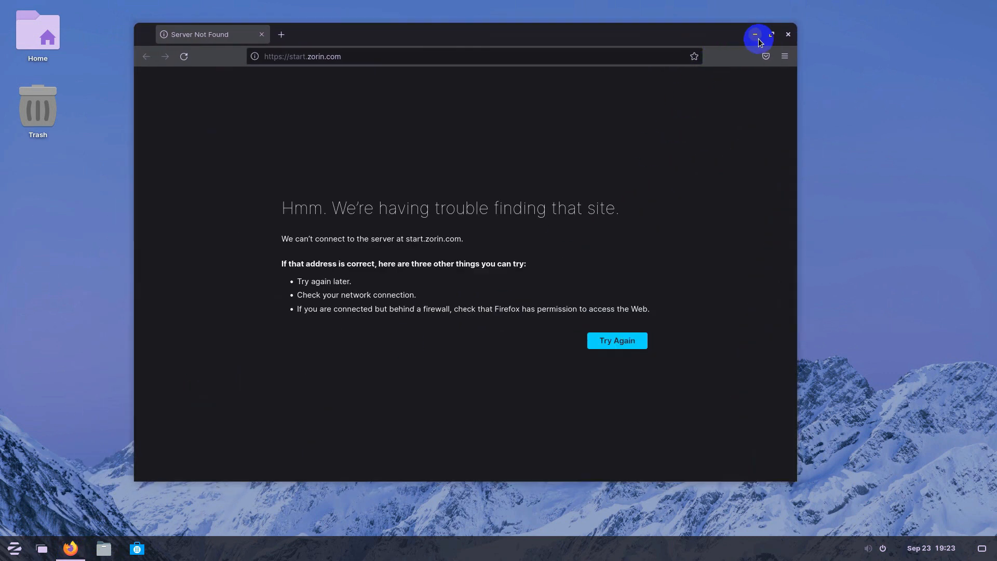
click(757, 36)
click(71, 548)
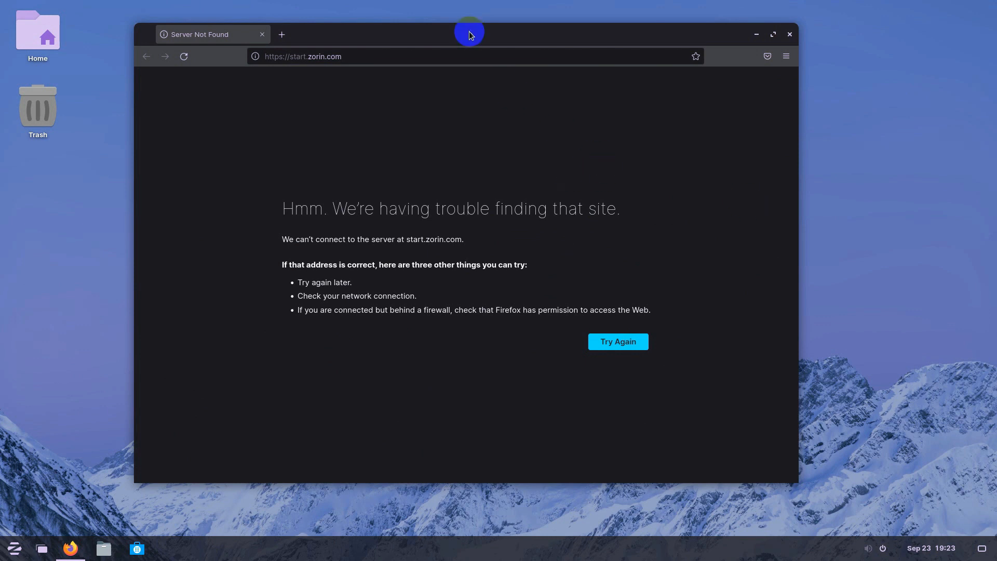
drag(469, 34, 491, 49)
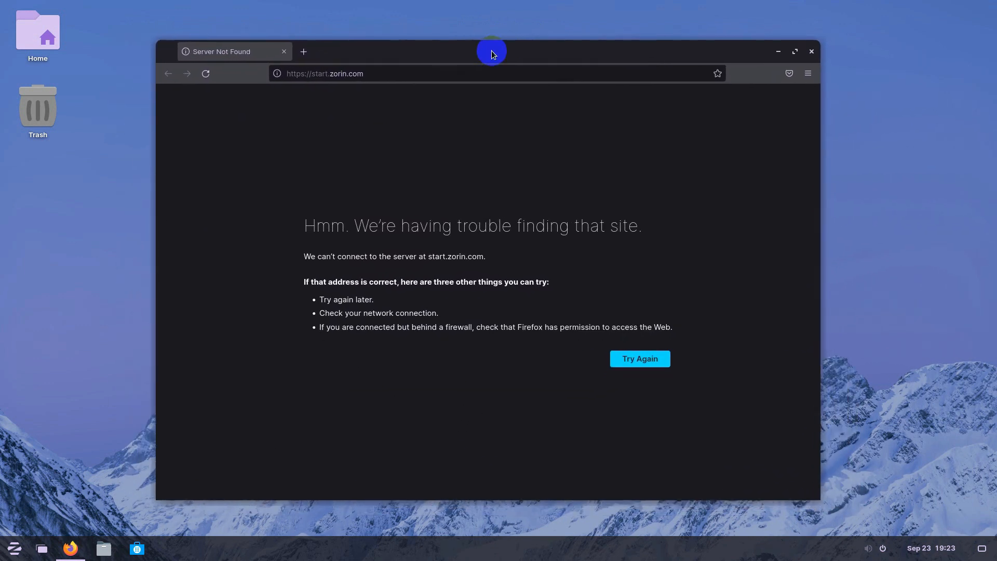
click(779, 53)
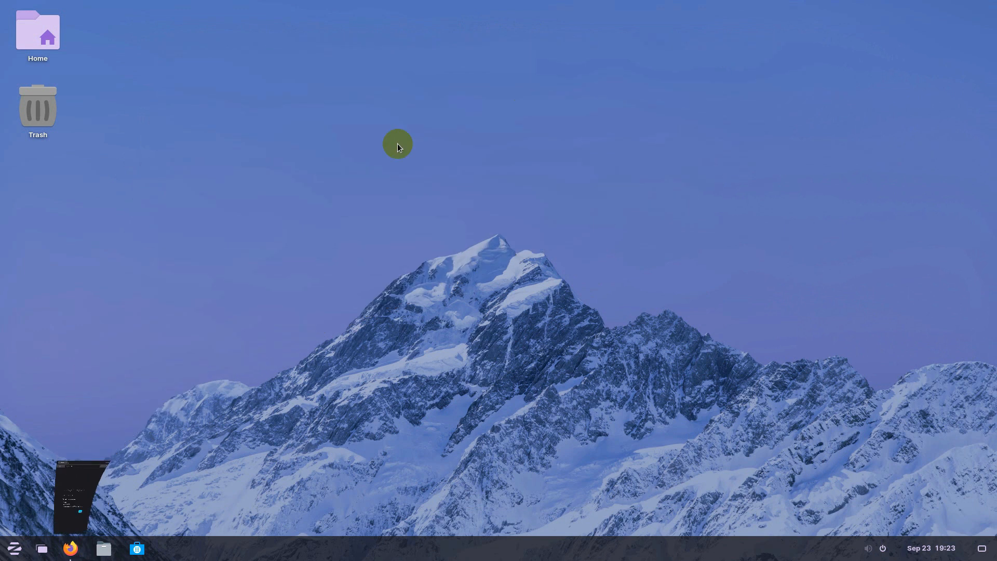
click(70, 548)
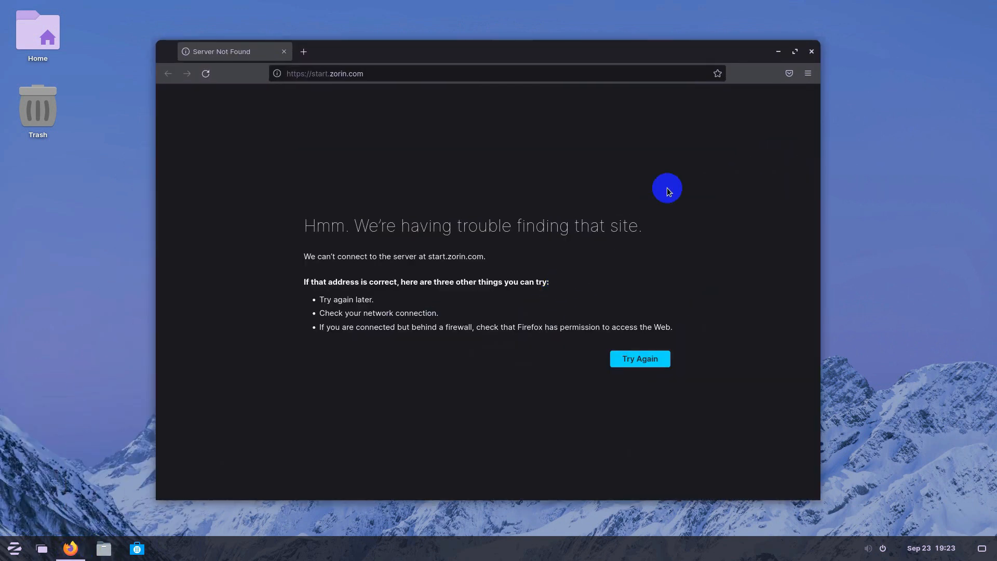
drag(474, 52, 501, 55)
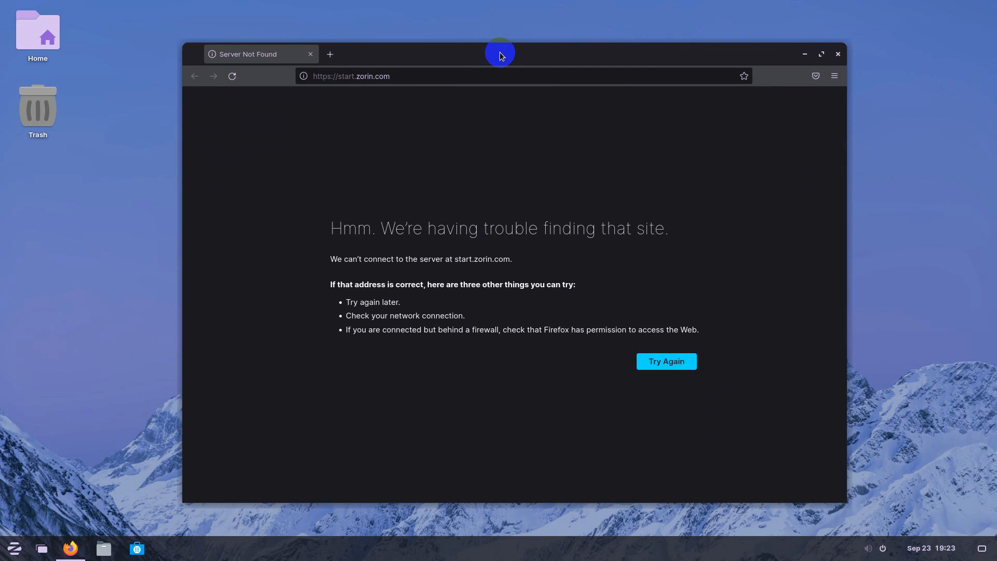